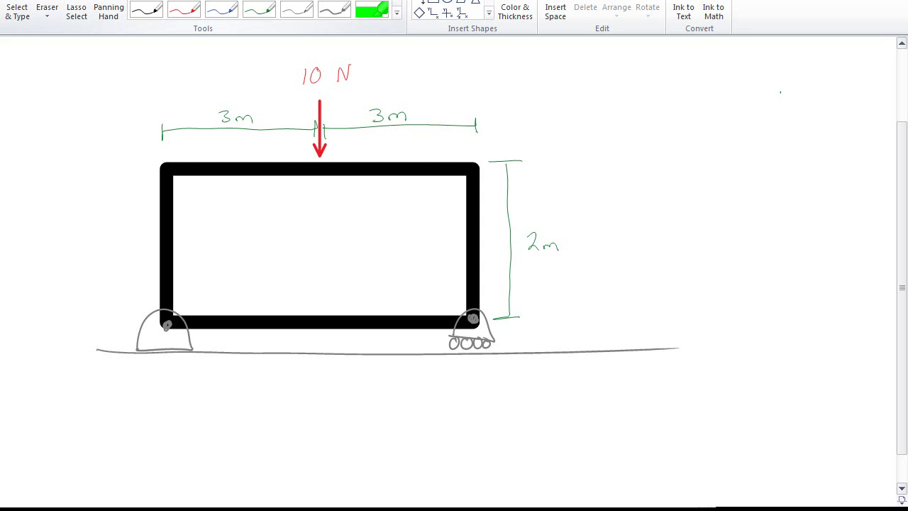
# - Pick the green pen from OneNote's Draw tools
pyautogui.click(259, 9)
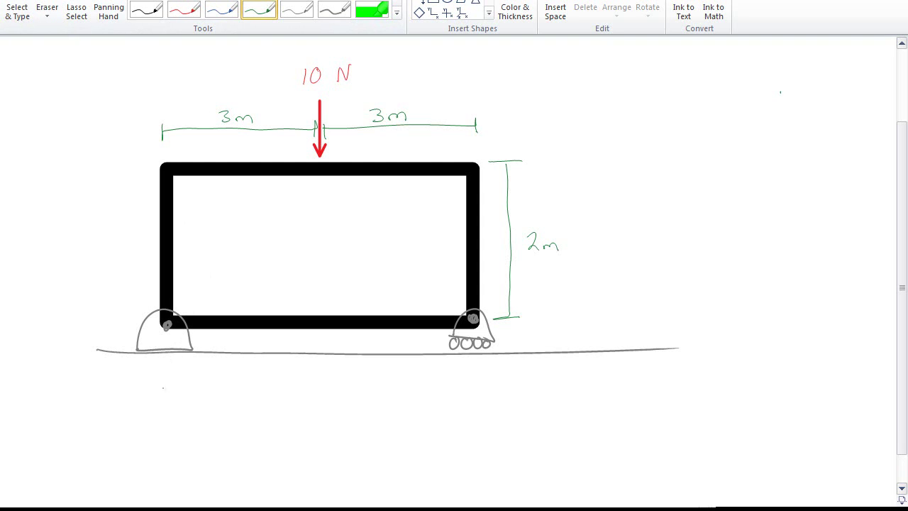
# - Draw the reaction arrows at the left pin and label them A, Ax and Ay
pyautogui.moveTo(162, 405)
pyautogui.mouseDown()
pyautogui.moveTo(165, 333)
pyautogui.moveTo(175, 357)
pyautogui.mouseUp()
pyautogui.moveTo(67, 320)
pyautogui.mouseDown()
pyautogui.moveTo(141, 325)
pyautogui.moveTo(134, 332)
pyautogui.mouseUp()
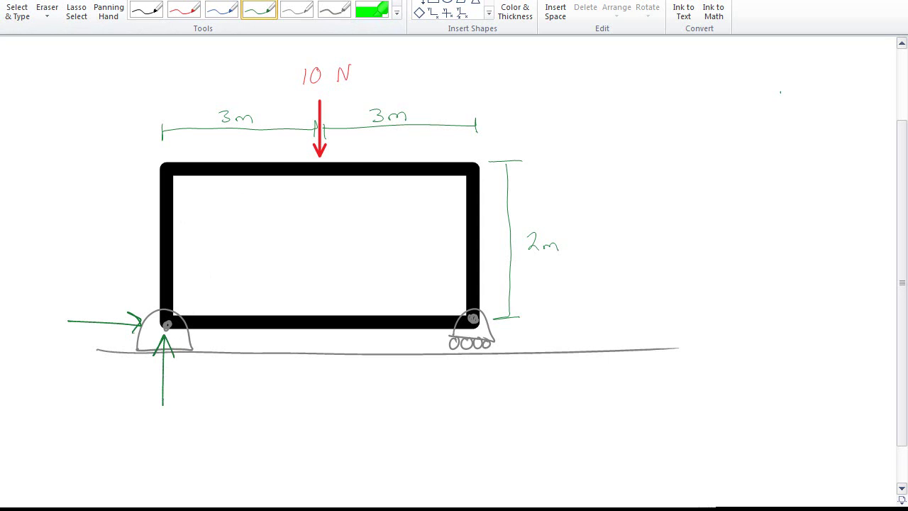
pyautogui.moveTo(180, 303); pyautogui.dragTo(192, 303)
pyautogui.moveTo(171, 408)
pyautogui.mouseDown()
pyautogui.moveTo(183, 398)
pyautogui.moveTo(187, 420)
pyautogui.mouseUp()
pyautogui.moveTo(82, 311)
pyautogui.mouseDown()
pyautogui.moveTo(88, 284)
pyautogui.moveTo(95, 309)
pyautogui.mouseUp()
pyautogui.moveTo(84, 300); pyautogui.dragTo(109, 308)
pyautogui.moveTo(109, 299); pyautogui.dragTo(100, 309)
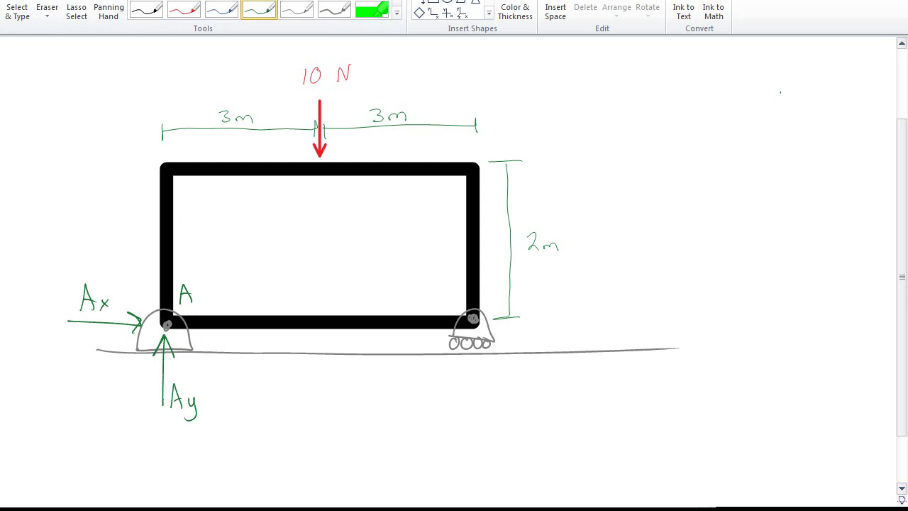
# - Draw the upward reaction arrow under the right roller and label it B and By
pyautogui.moveTo(474, 353); pyautogui.dragTo(473, 407)
pyautogui.moveTo(464, 368); pyautogui.dragTo(480, 367)
pyautogui.moveTo(438, 284); pyautogui.dragTo(440, 302)
pyautogui.moveTo(488, 381)
pyautogui.mouseDown()
pyautogui.moveTo(488, 401)
pyautogui.moveTo(511, 403)
pyautogui.mouseUp()
pyautogui.moveTo(516, 388); pyautogui.dragTo(507, 417)
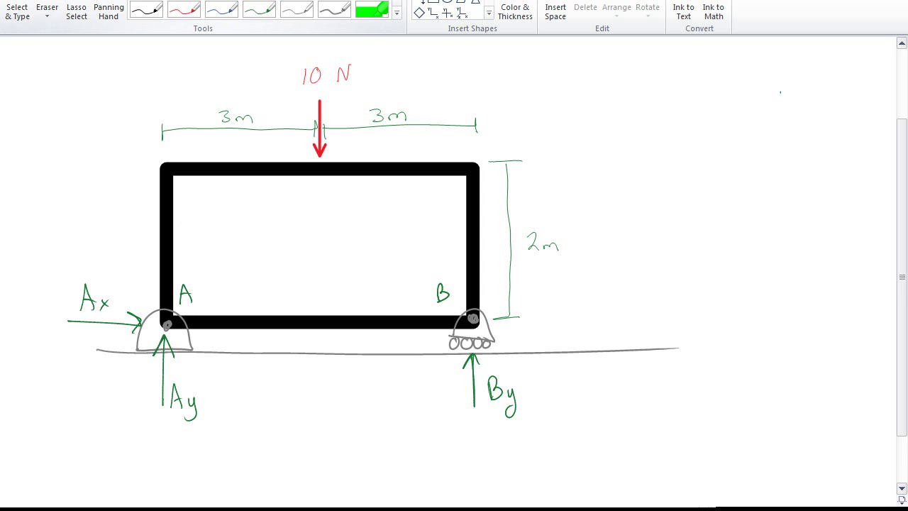
pyautogui.moveTo(573, 65)
pyautogui.mouseDown()
pyautogui.moveTo(565, 77)
pyautogui.moveTo(577, 91)
pyautogui.mouseUp()
# - Handwrite the x-force balance ΣFx: Ax = 0 at the upper right
pyautogui.moveTo(577, 71); pyautogui.dragTo(589, 70)
pyautogui.click(588, 88)
pyautogui.moveTo(578, 81); pyautogui.dragTo(595, 98)
pyautogui.click(601, 79)
pyautogui.click(600, 84)
pyautogui.moveTo(595, 87)
pyautogui.mouseDown()
pyautogui.moveTo(587, 98)
pyautogui.moveTo(640, 90)
pyautogui.moveTo(637, 83)
pyautogui.mouseUp()
pyautogui.moveTo(644, 85); pyautogui.dragTo(652, 94)
pyautogui.moveTo(651, 85)
pyautogui.mouseDown()
pyautogui.moveTo(644, 95)
pyautogui.moveTo(678, 73)
pyautogui.mouseUp()
pyautogui.moveTo(666, 81); pyautogui.dragTo(695, 68)
# - Write the y-force balance ΣFy: Ay + By − 10 = 0 below it
pyautogui.moveTo(589, 123)
pyautogui.mouseDown()
pyautogui.moveTo(576, 147)
pyautogui.moveTo(594, 146)
pyautogui.mouseUp()
pyautogui.moveTo(596, 136); pyautogui.dragTo(613, 149)
pyautogui.moveTo(618, 139)
pyautogui.mouseDown()
pyautogui.moveTo(614, 157)
pyautogui.moveTo(655, 142)
pyautogui.mouseUp()
pyautogui.moveTo(646, 135); pyautogui.dragTo(662, 141)
pyautogui.moveTo(667, 133)
pyautogui.mouseDown()
pyautogui.moveTo(661, 151)
pyautogui.moveTo(685, 130)
pyautogui.mouseUp()
pyautogui.moveTo(679, 124)
pyautogui.mouseDown()
pyautogui.moveTo(679, 136)
pyautogui.moveTo(697, 140)
pyautogui.mouseUp()
pyautogui.moveTo(696, 120)
pyautogui.mouseDown()
pyautogui.moveTo(700, 139)
pyautogui.moveTo(711, 137)
pyautogui.mouseUp()
pyautogui.moveTo(717, 130); pyautogui.dragTo(709, 146)
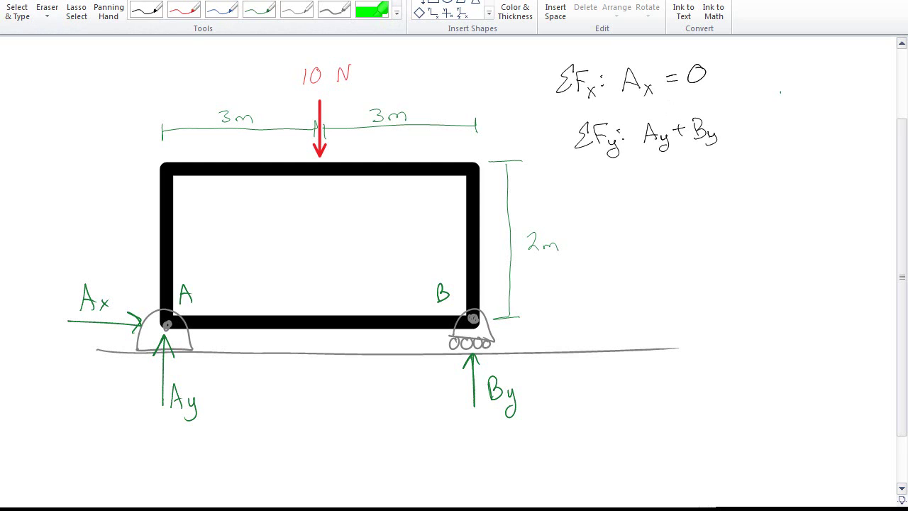
pyautogui.moveTo(744, 117); pyautogui.dragTo(745, 134)
pyautogui.moveTo(756, 114); pyautogui.dragTo(804, 118)
# - Rewrite it as Ay + By = 10 and begin the moment sum ΣMA
pyautogui.moveTo(694, 157); pyautogui.dragTo(702, 176)
pyautogui.moveTo(689, 168)
pyautogui.mouseDown()
pyautogui.moveTo(703, 167)
pyautogui.moveTo(712, 183)
pyautogui.mouseUp()
pyautogui.moveTo(720, 166)
pyautogui.mouseDown()
pyautogui.moveTo(731, 165)
pyautogui.moveTo(725, 173)
pyautogui.mouseUp()
pyautogui.moveTo(738, 157)
pyautogui.mouseDown()
pyautogui.moveTo(739, 173)
pyautogui.moveTo(757, 183)
pyautogui.mouseUp()
pyautogui.moveTo(768, 161); pyautogui.dragTo(779, 167)
pyautogui.moveTo(790, 157); pyautogui.dragTo(789, 169)
pyautogui.moveTo(808, 158)
pyautogui.mouseDown()
pyautogui.moveTo(800, 165)
pyautogui.moveTo(810, 157)
pyautogui.mouseUp()
pyautogui.moveTo(600, 228)
pyautogui.mouseDown()
pyautogui.moveTo(601, 249)
pyautogui.moveTo(611, 228)
pyautogui.moveTo(637, 255)
pyautogui.mouseUp()
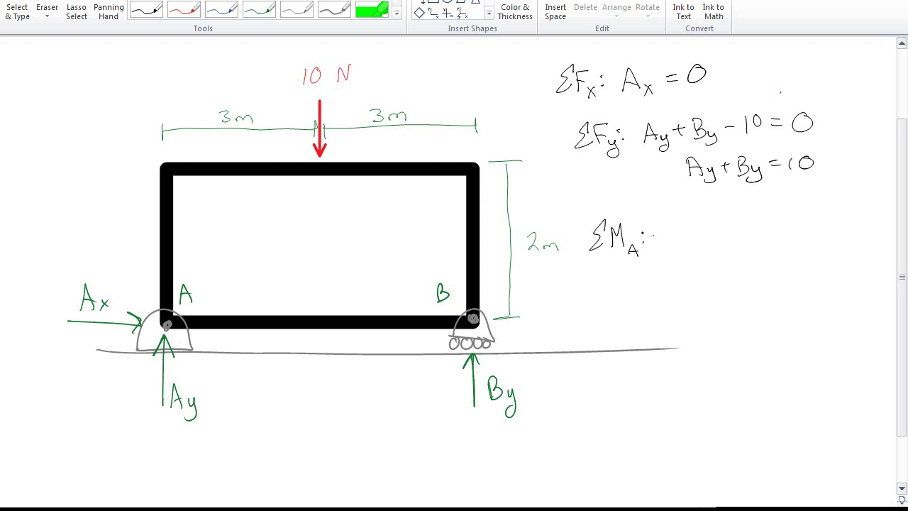
# - Sketch a green highlighter moment arrow around the frame and write −10(3)
pyautogui.click(371, 9)
pyautogui.moveTo(176, 70); pyautogui.dragTo(312, 179)
pyautogui.moveTo(352, 281); pyautogui.dragTo(134, 183)
pyautogui.moveTo(65, 187); pyautogui.dragTo(119, 241)
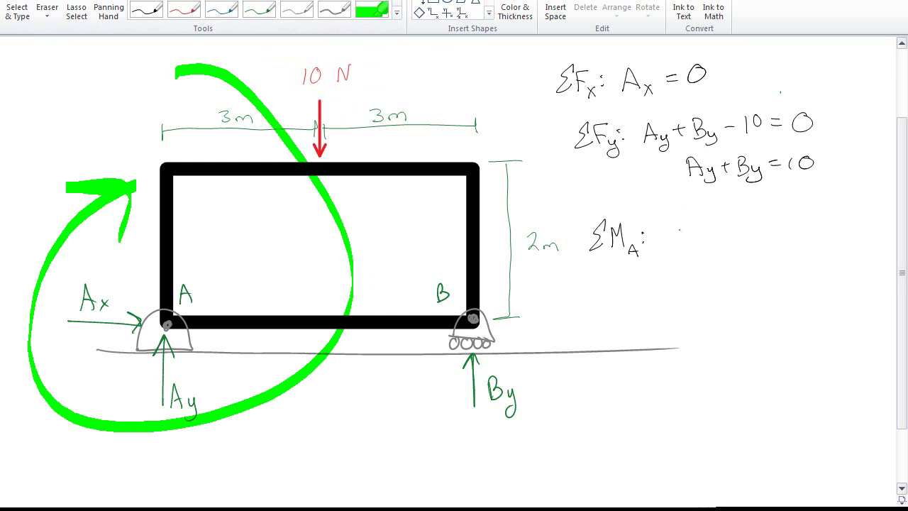
pyautogui.moveTo(679, 229); pyautogui.dragTo(678, 248)
pyautogui.moveTo(688, 232)
pyautogui.mouseDown()
pyautogui.moveTo(704, 249)
pyautogui.moveTo(724, 250)
pyautogui.mouseUp()
pyautogui.click(48, 11)
pyautogui.click(224, 76)
pyautogui.click(372, 8)
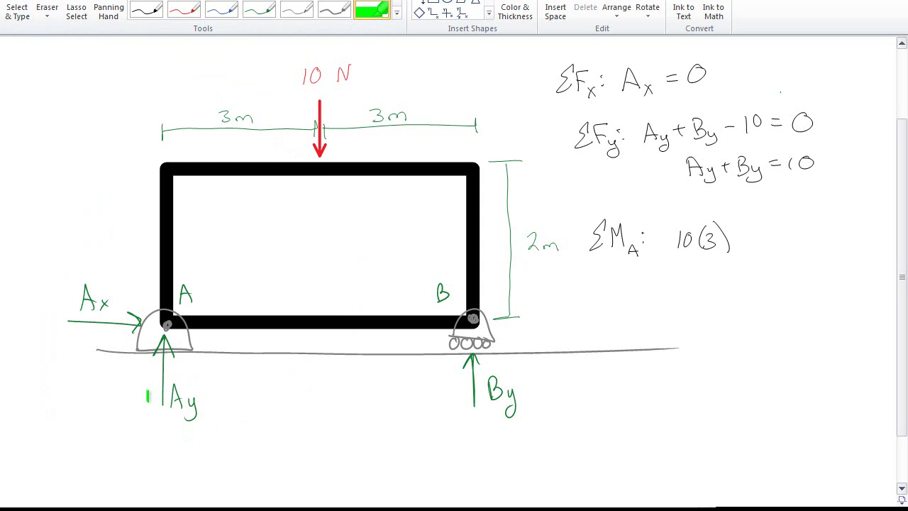
pyautogui.moveTo(147, 392)
pyautogui.mouseDown()
pyautogui.moveTo(263, 71)
pyautogui.moveTo(256, 134)
pyautogui.moveTo(284, 41)
pyautogui.mouseUp()
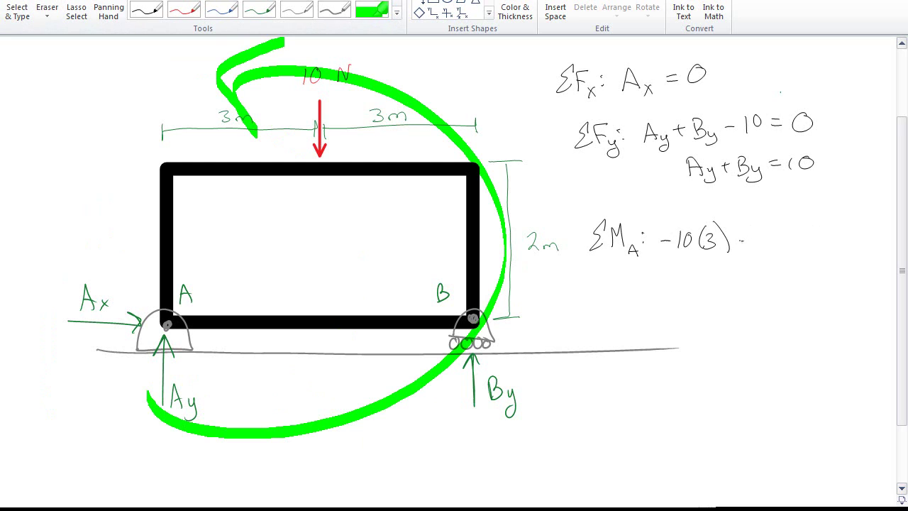
# - Complete the moment equation as −10(3) + By·6 = 0
pyautogui.moveTo(742, 242); pyautogui.dragTo(753, 241)
pyautogui.moveTo(748, 235); pyautogui.dragTo(747, 247)
pyautogui.moveTo(761, 231)
pyautogui.mouseDown()
pyautogui.moveTo(763, 245)
pyautogui.moveTo(780, 255)
pyautogui.moveTo(772, 260)
pyautogui.mouseUp()
pyautogui.moveTo(794, 226)
pyautogui.mouseDown()
pyautogui.moveTo(792, 237)
pyautogui.moveTo(821, 230)
pyautogui.mouseUp()
pyautogui.moveTo(811, 235); pyautogui.dragTo(841, 226)
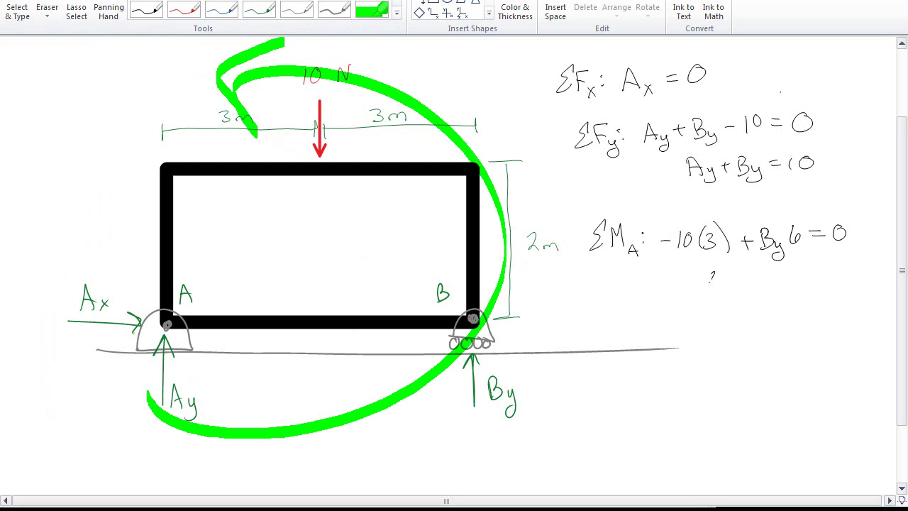
# - Reduce the moment equation to 6By = 30 and By = 5
pyautogui.moveTo(719, 274)
pyautogui.mouseDown()
pyautogui.moveTo(712, 283)
pyautogui.moveTo(732, 287)
pyautogui.mouseUp()
pyautogui.moveTo(731, 272); pyautogui.dragTo(730, 288)
pyautogui.moveTo(748, 279)
pyautogui.mouseDown()
pyautogui.moveTo(746, 298)
pyautogui.moveTo(813, 264)
pyautogui.mouseUp()
pyautogui.moveTo(728, 312)
pyautogui.mouseDown()
pyautogui.moveTo(729, 330)
pyautogui.moveTo(755, 332)
pyautogui.moveTo(747, 339)
pyautogui.mouseUp()
pyautogui.moveTo(768, 309); pyautogui.dragTo(777, 308)
pyautogui.moveTo(769, 315); pyautogui.dragTo(783, 318)
pyautogui.moveTo(787, 300); pyautogui.dragTo(798, 298)
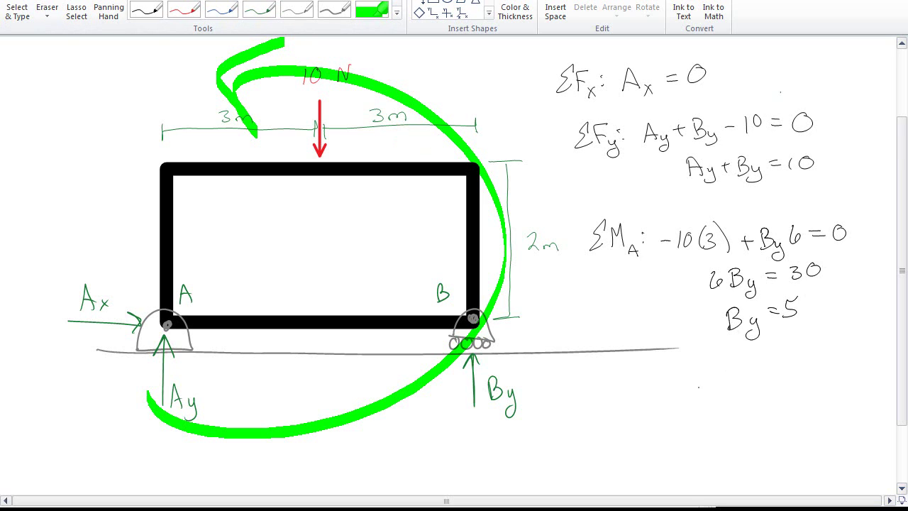
# - Write Ay = 5 under the y-balance and erase the green moment arrow
pyautogui.moveTo(766, 200)
pyautogui.mouseDown()
pyautogui.moveTo(784, 202)
pyautogui.moveTo(780, 208)
pyautogui.mouseUp()
pyautogui.moveTo(795, 187); pyautogui.dragTo(812, 195)
pyautogui.click(228, 81)
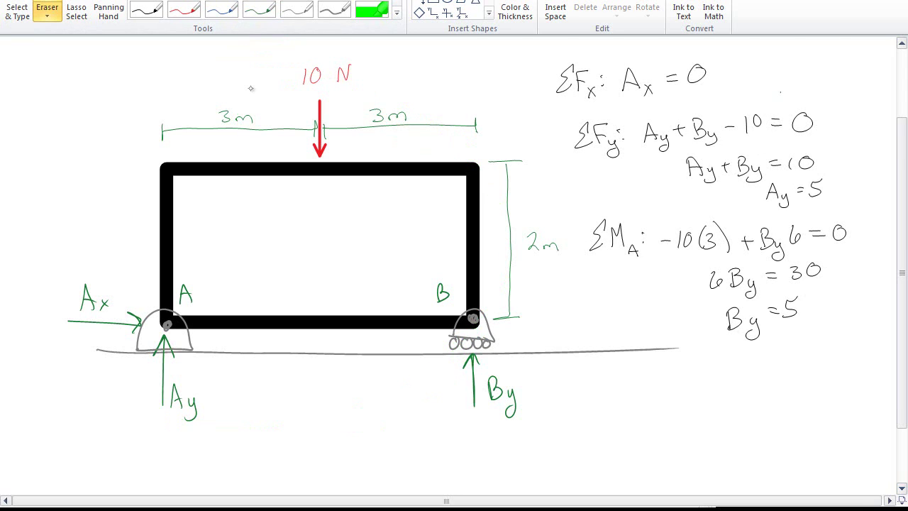
# - Drop the eraser, leaving the OneNote solution at Ax = 0, Ay = 5, By = 5
pyautogui.press('Escape')
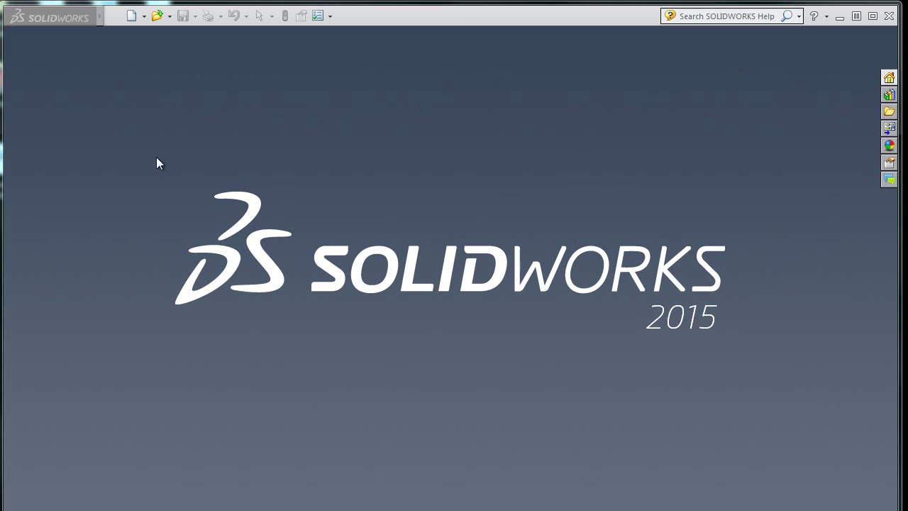
# - Pin the SOLIDWORKS menu bar and create a new Part document
pyautogui.moveTo(100, 18)
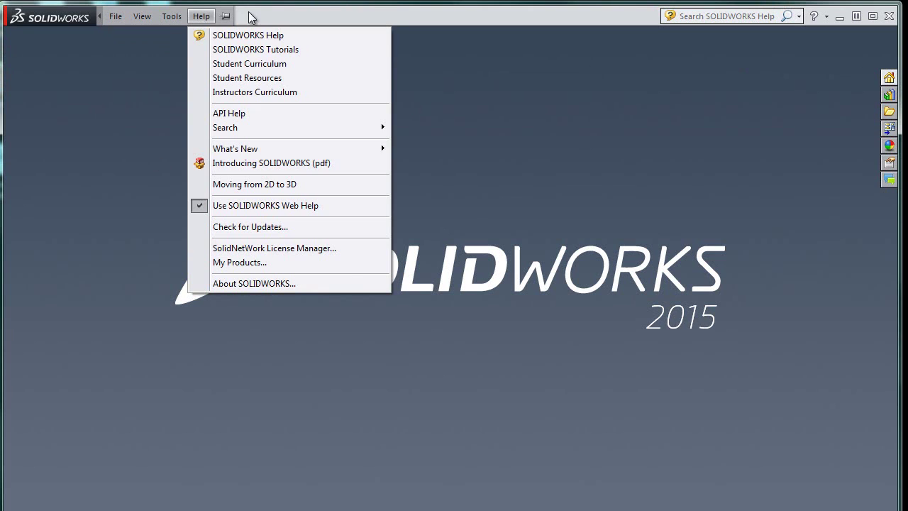
pyautogui.click(225, 16)
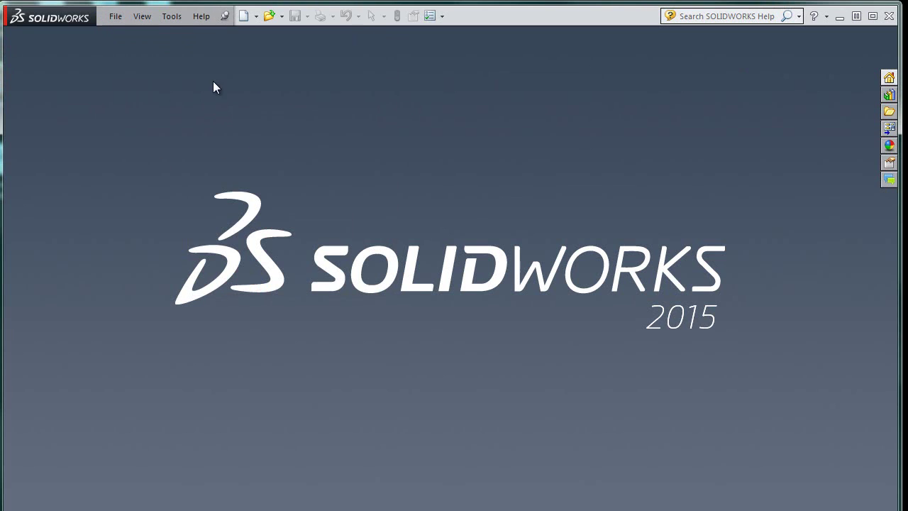
pyautogui.click(115, 16)
pyautogui.click(142, 36)
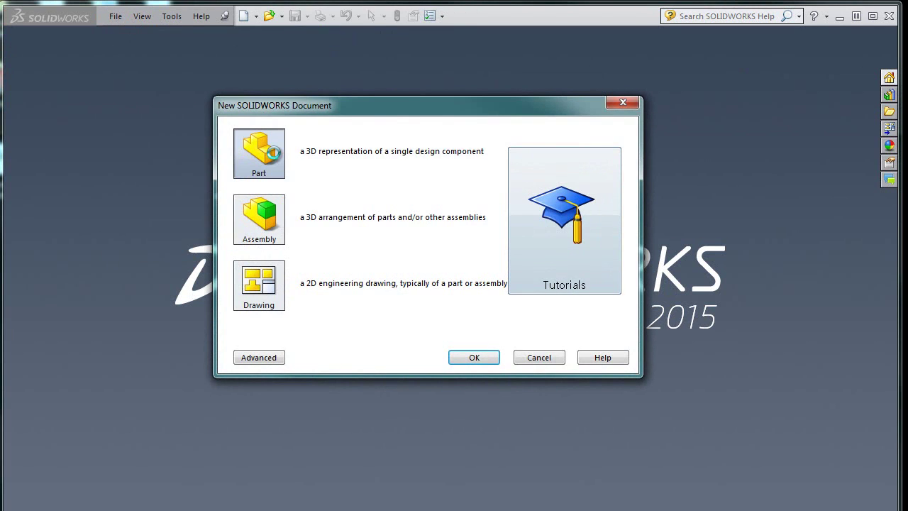
pyautogui.doubleClick(275, 159)
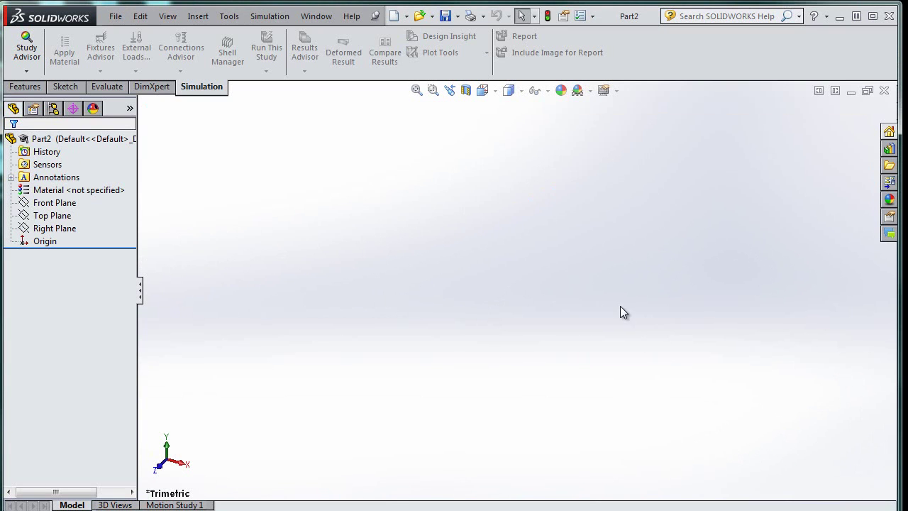
# - Sketch a corner rectangle on the Front Plane from the origin up to the right
pyautogui.click(55, 204)
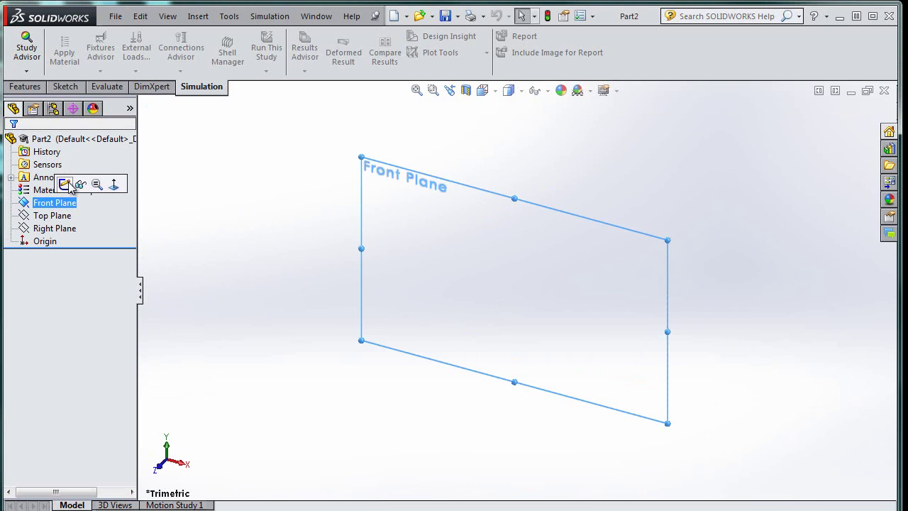
pyautogui.click(64, 184)
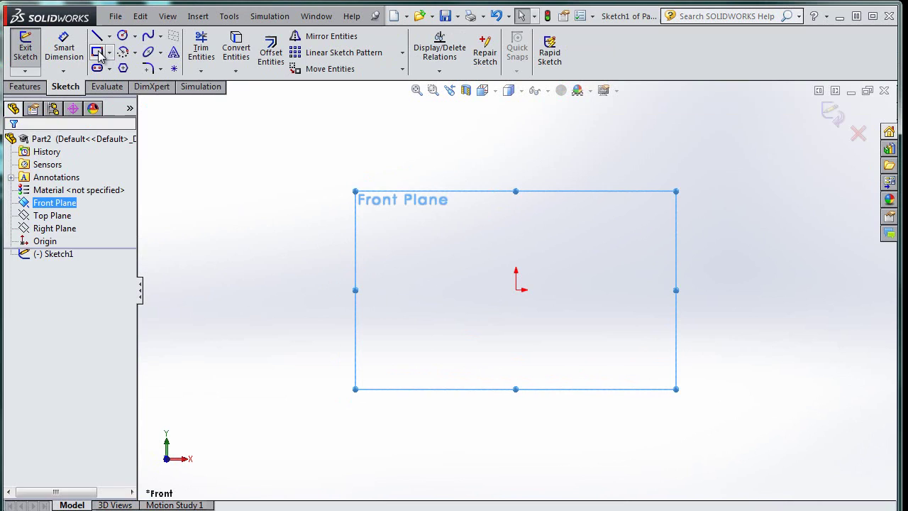
pyautogui.click(97, 52)
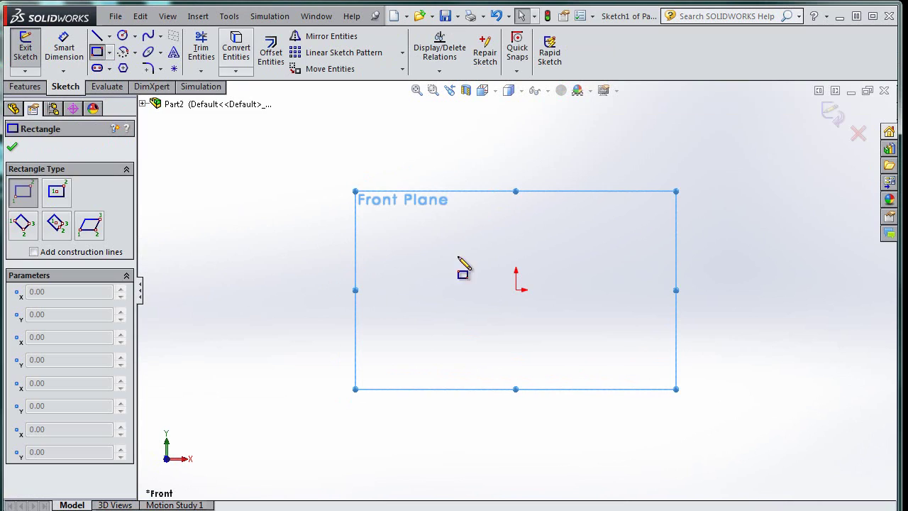
pyautogui.click(515, 289)
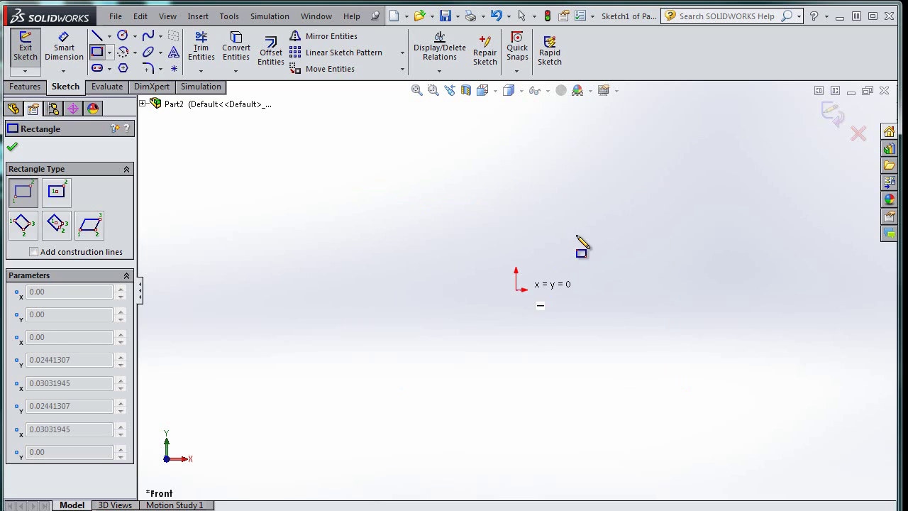
pyautogui.click(746, 170)
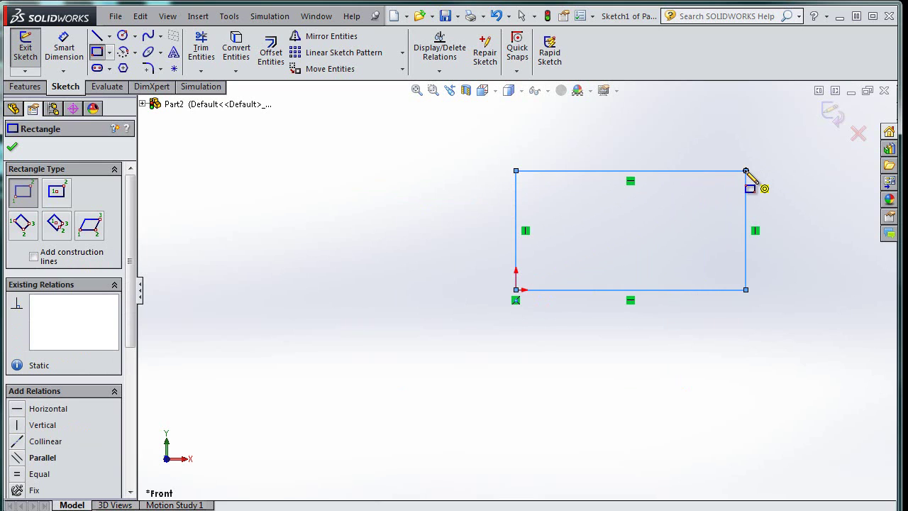
pyautogui.click(592, 16)
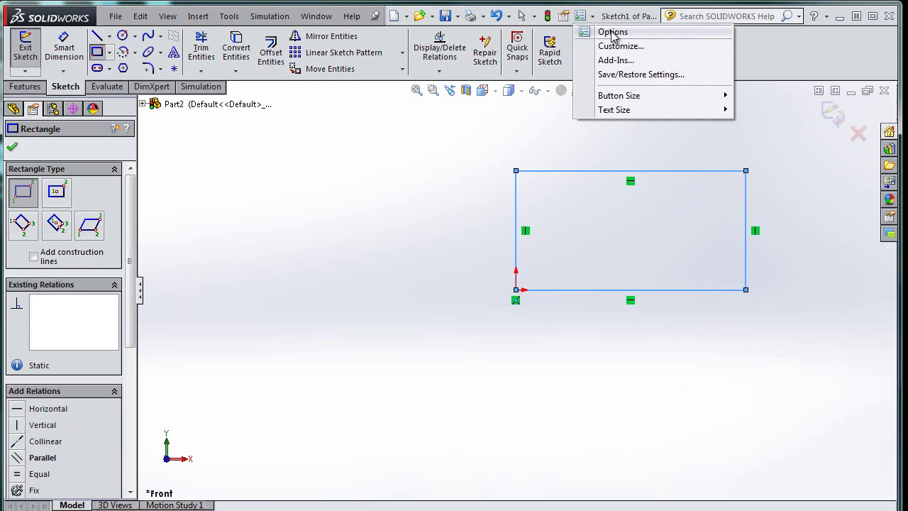
pyautogui.click(613, 32)
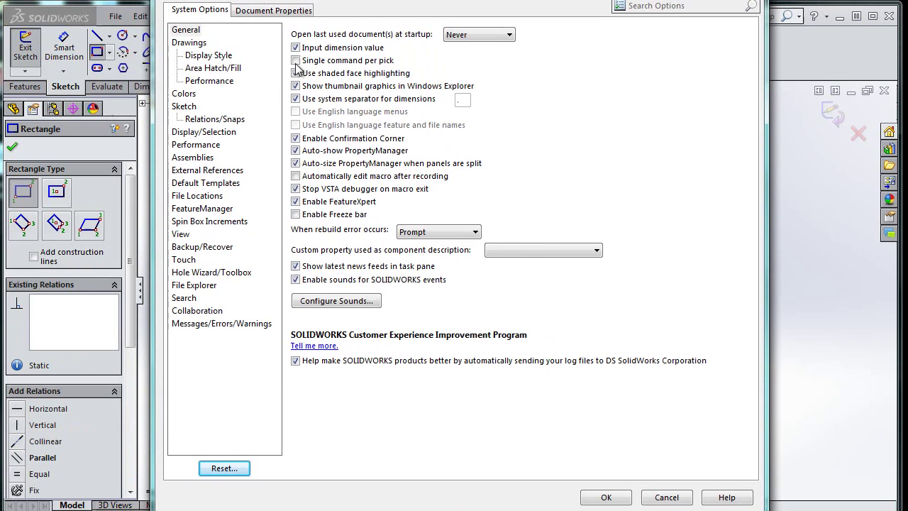
pyautogui.click(273, 11)
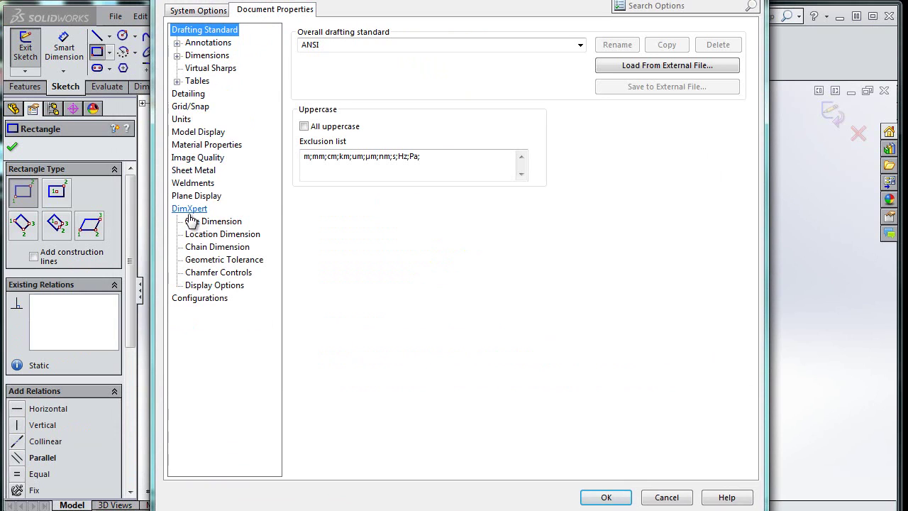
pyautogui.click(182, 119)
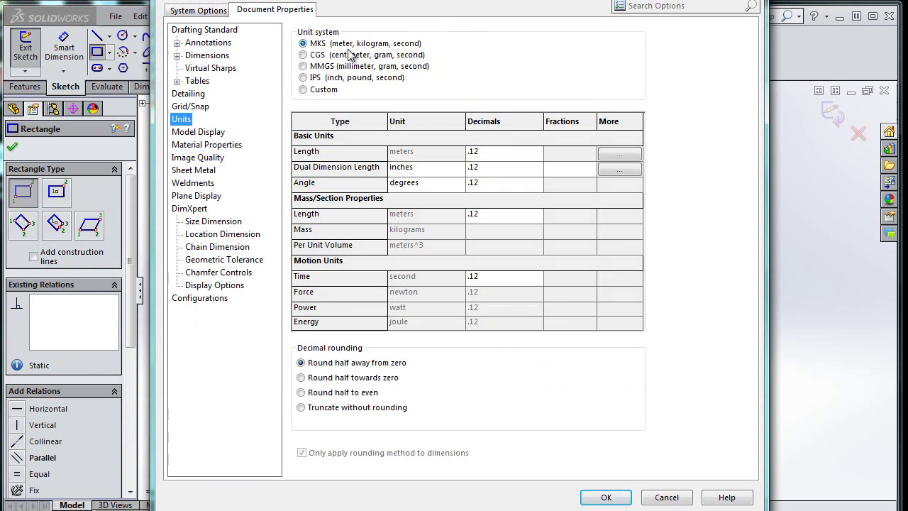
pyautogui.click(606, 498)
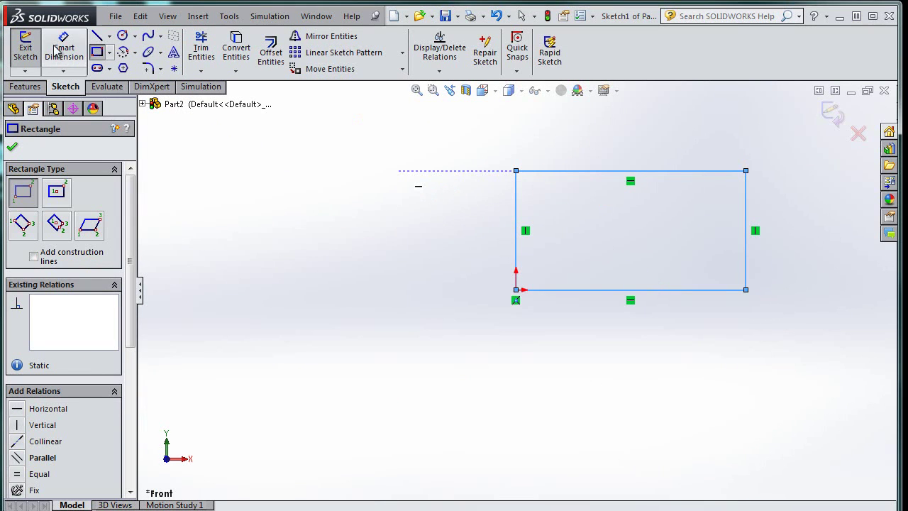
# - Dimension the rectangle's left edge to 2 and top edge to 6, then exit Sketch1
pyautogui.click(74, 58)
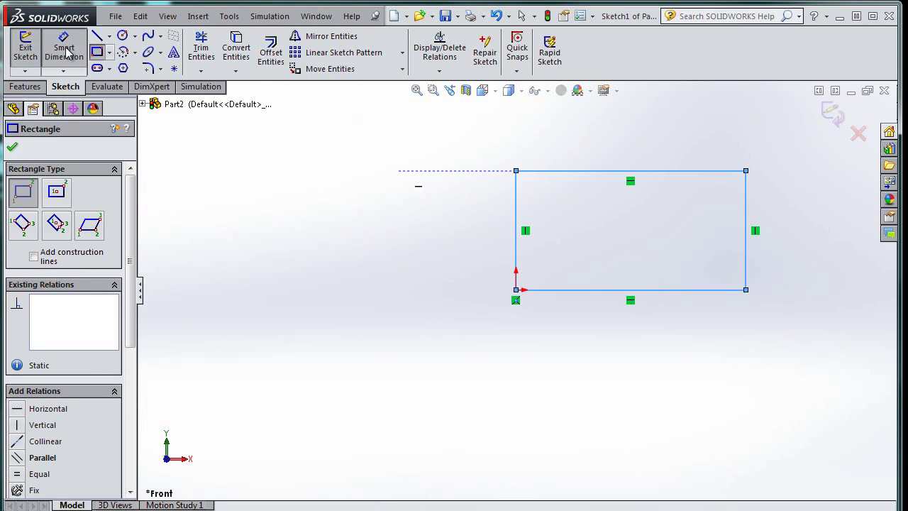
pyautogui.click(516, 216)
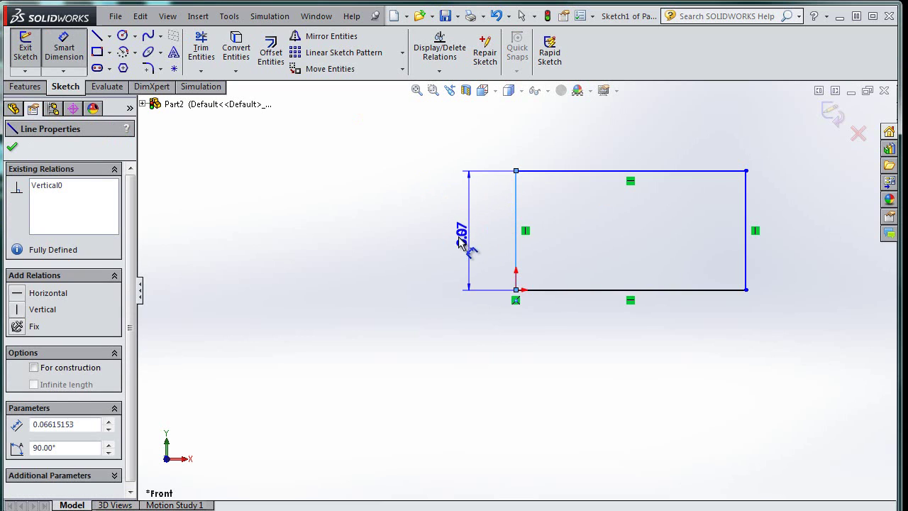
pyautogui.click(461, 240)
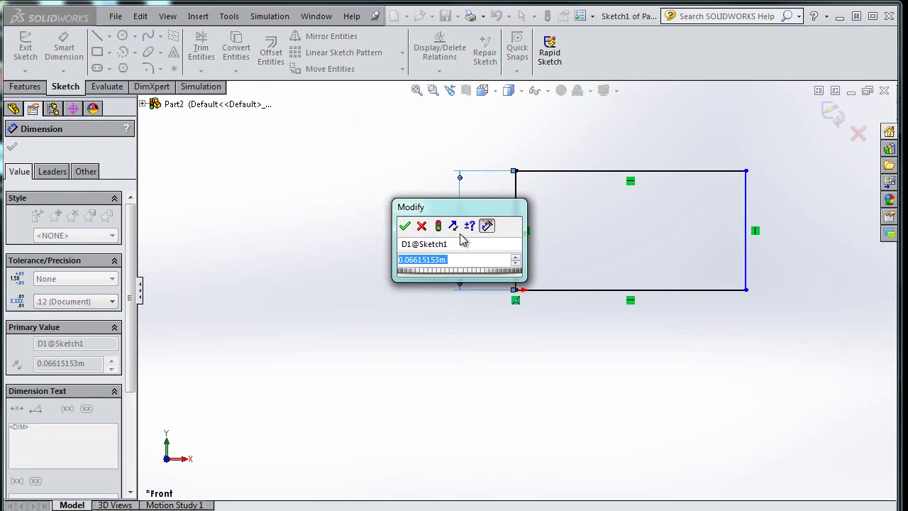
pyautogui.write('2')
pyautogui.press('Return')
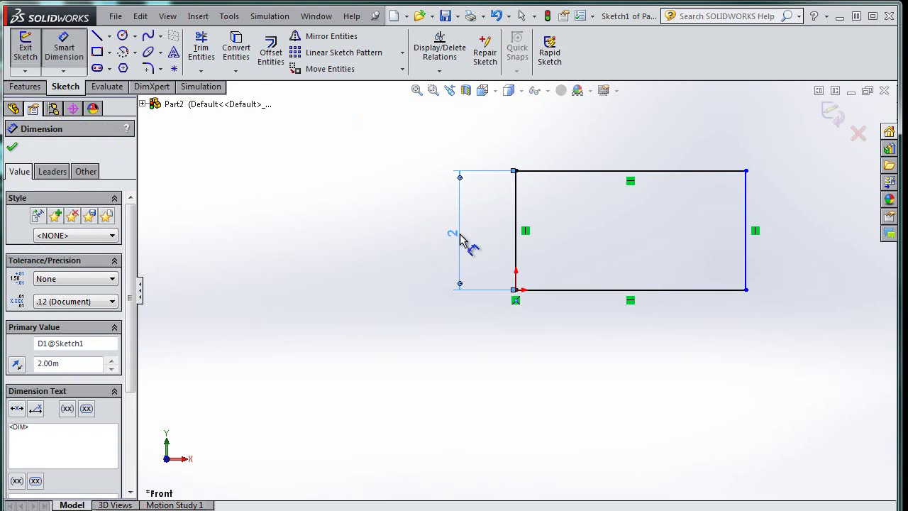
pyautogui.click(575, 170)
pyautogui.click(610, 146)
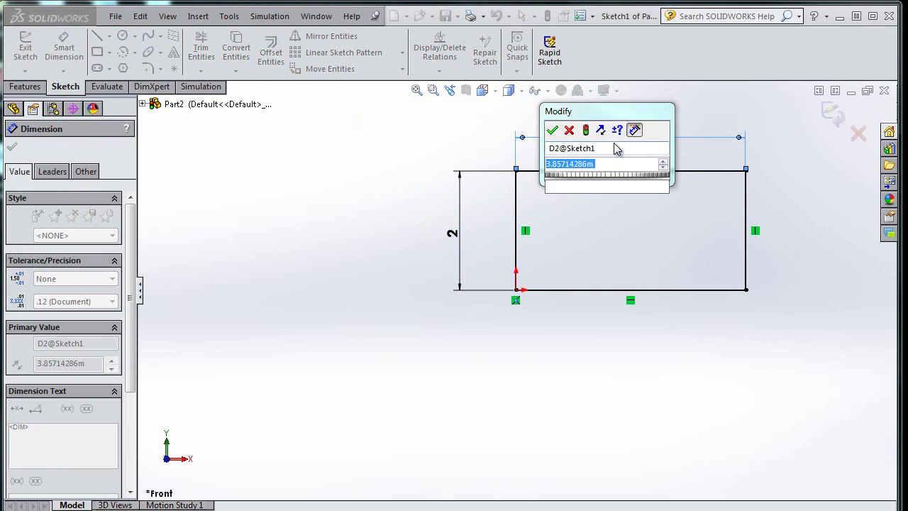
pyautogui.write('6')
pyautogui.press('Return')
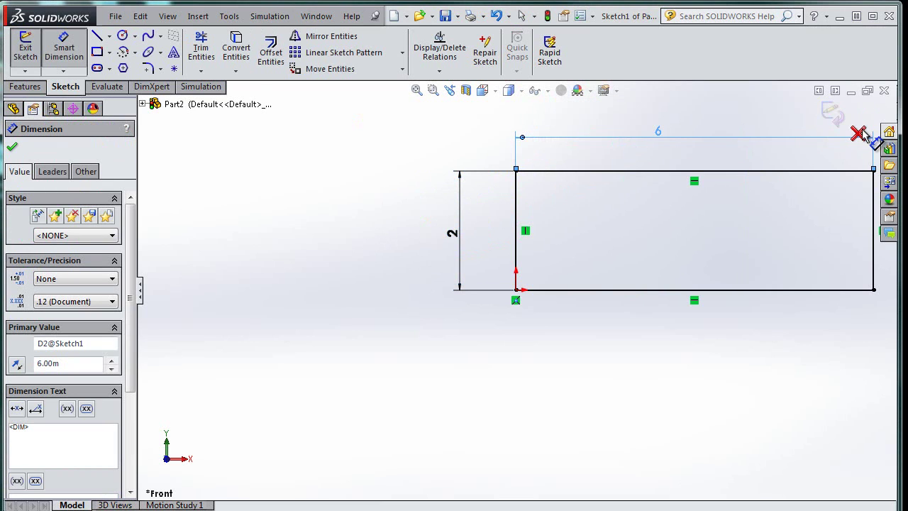
pyautogui.click(834, 112)
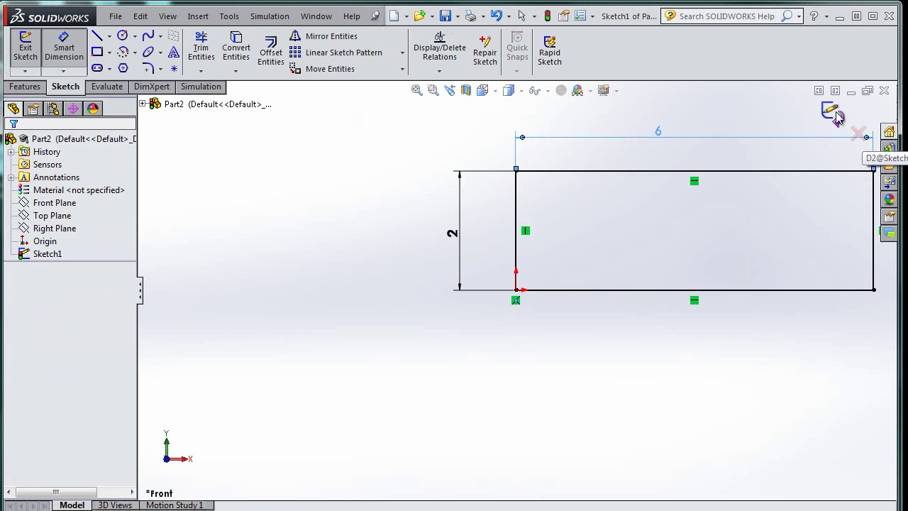
pyautogui.click(831, 112)
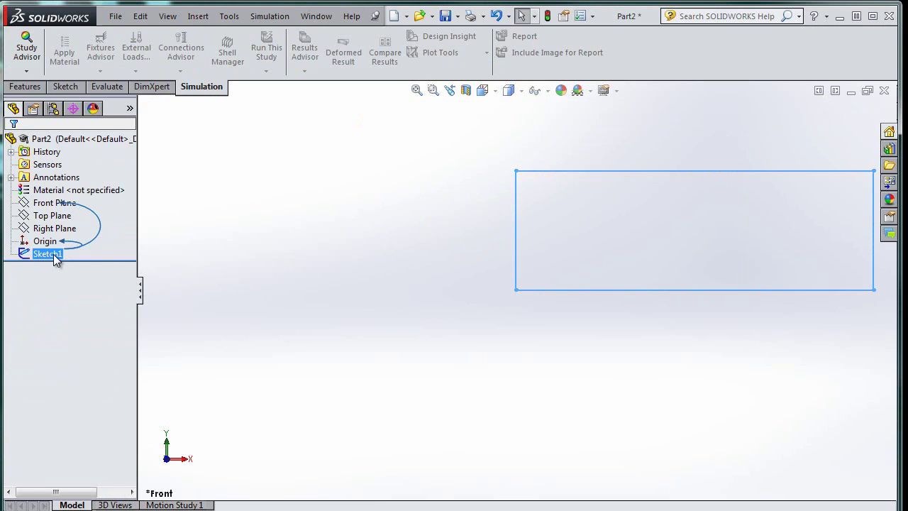
# - Extrude the sketch 1 m in the reversed direction to create Boss-Extrude1
pyautogui.click(33, 86)
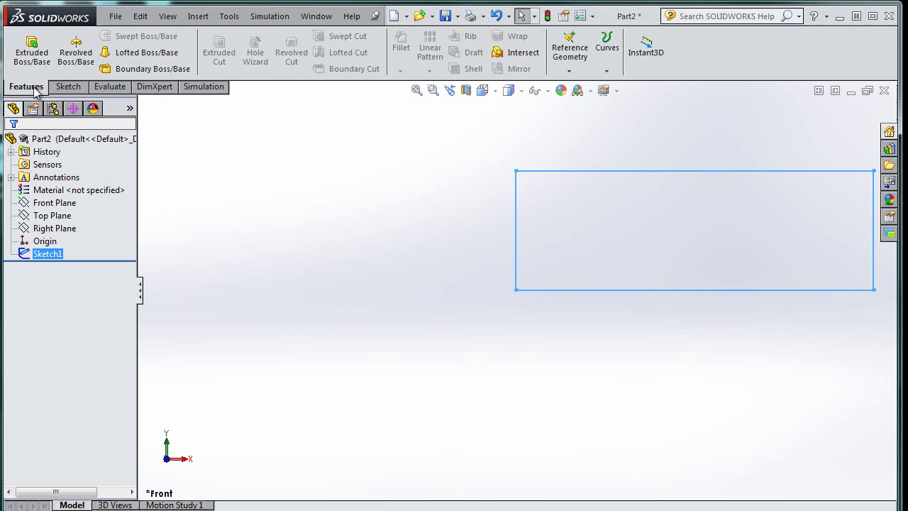
pyautogui.click(35, 45)
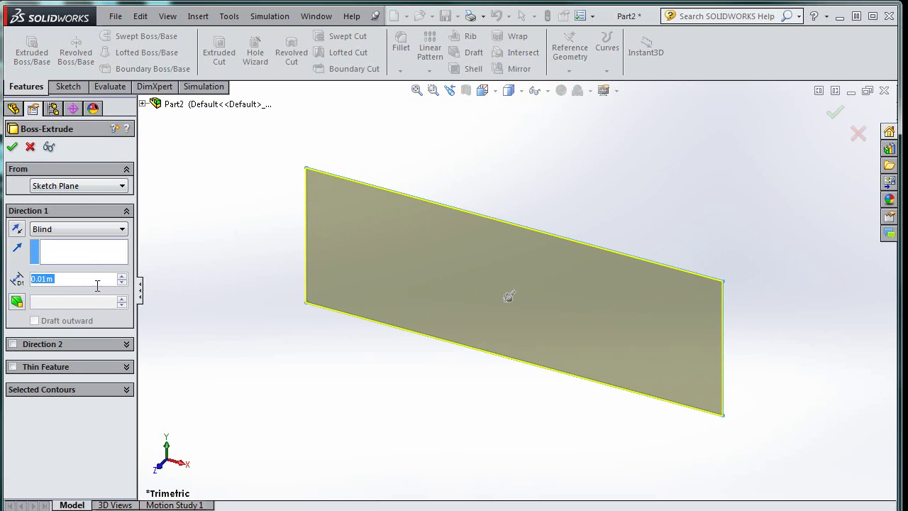
pyautogui.write('1')
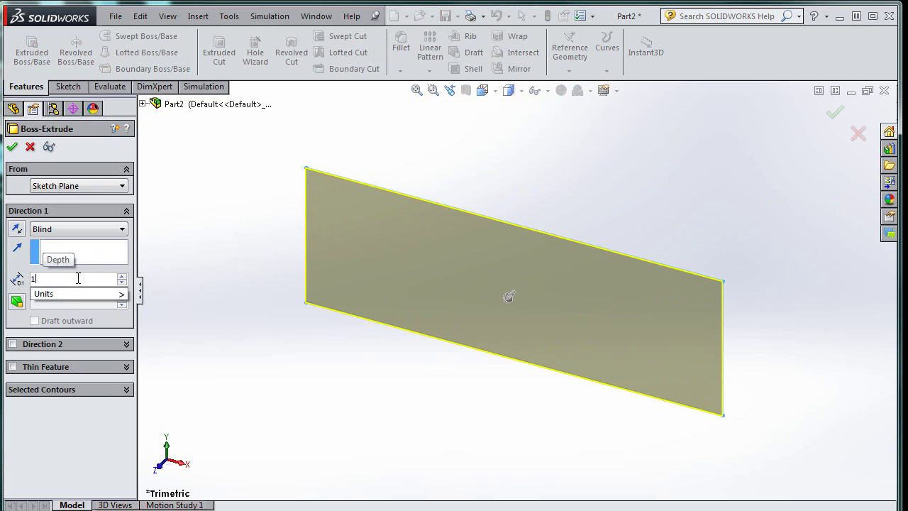
pyautogui.press('Return')
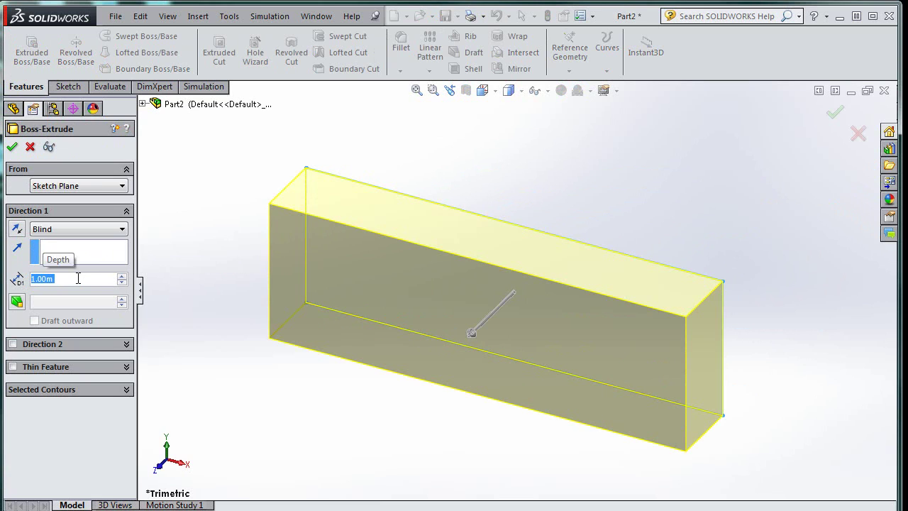
pyautogui.click(15, 234)
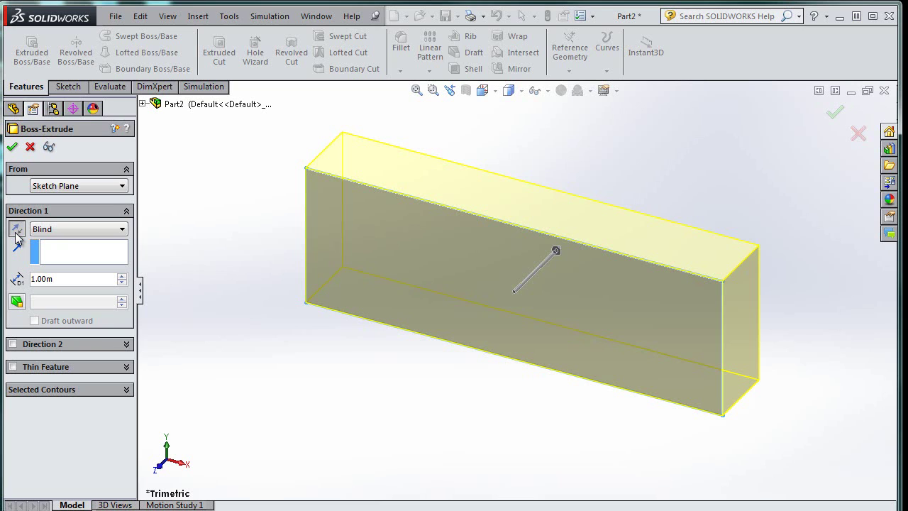
pyautogui.click(13, 148)
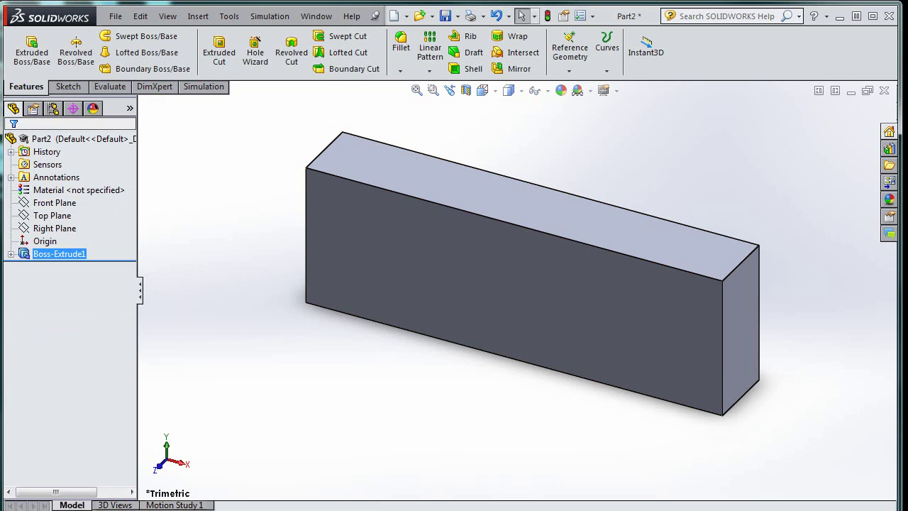
# - Save the part with Ctrl+S under the file name BoringBox
pyautogui.hotkey('ctrl', 's')
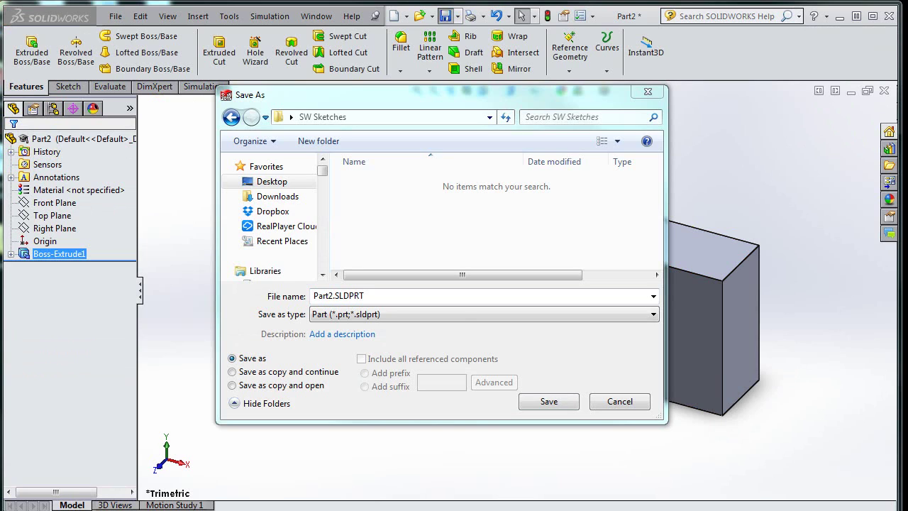
pyautogui.click(460, 296)
pyautogui.hotkey('ctrl', 'a')
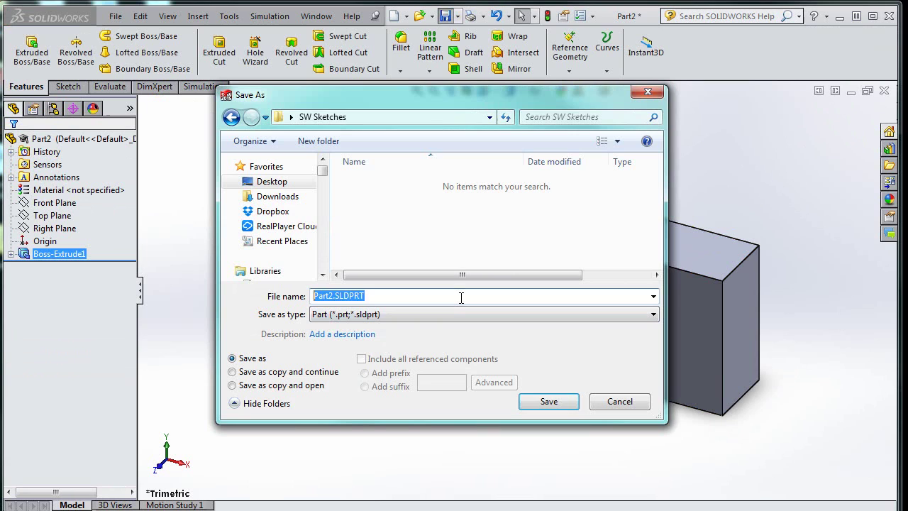
pyautogui.write('BoringBox')
pyautogui.press('Return')
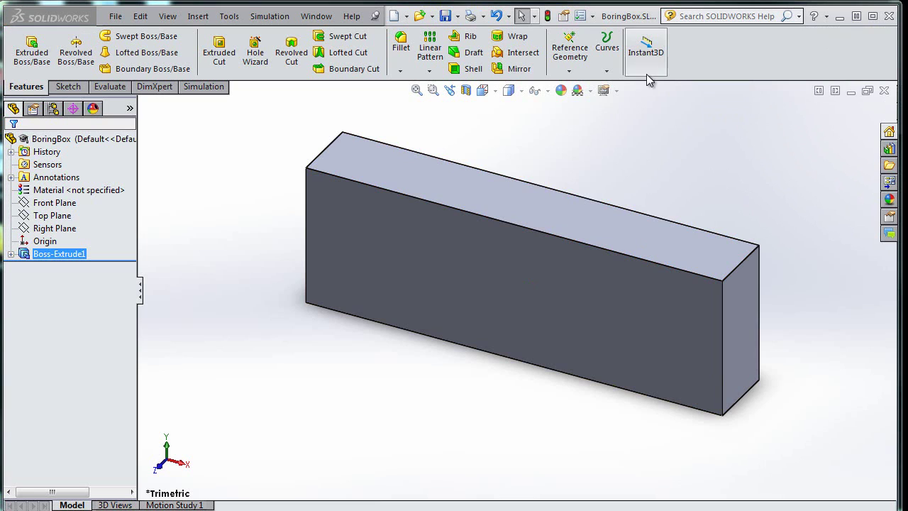
pyautogui.click(592, 15)
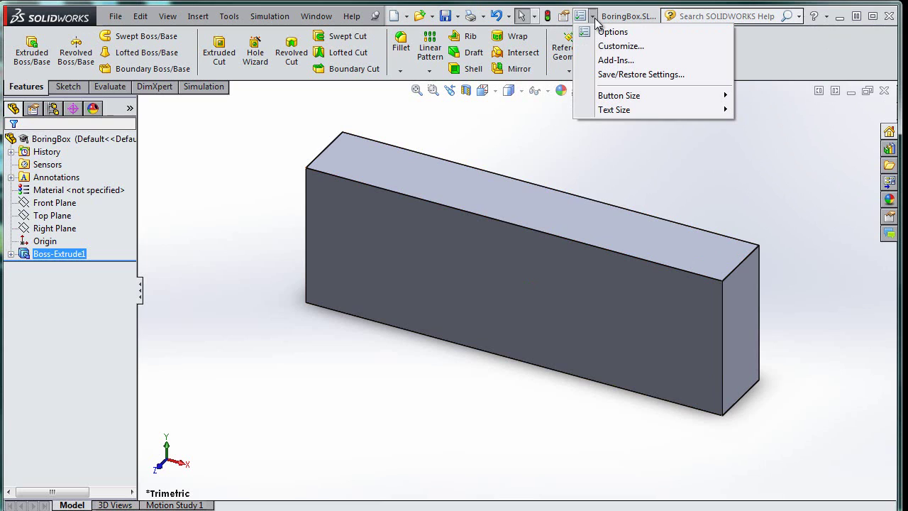
pyautogui.click(626, 61)
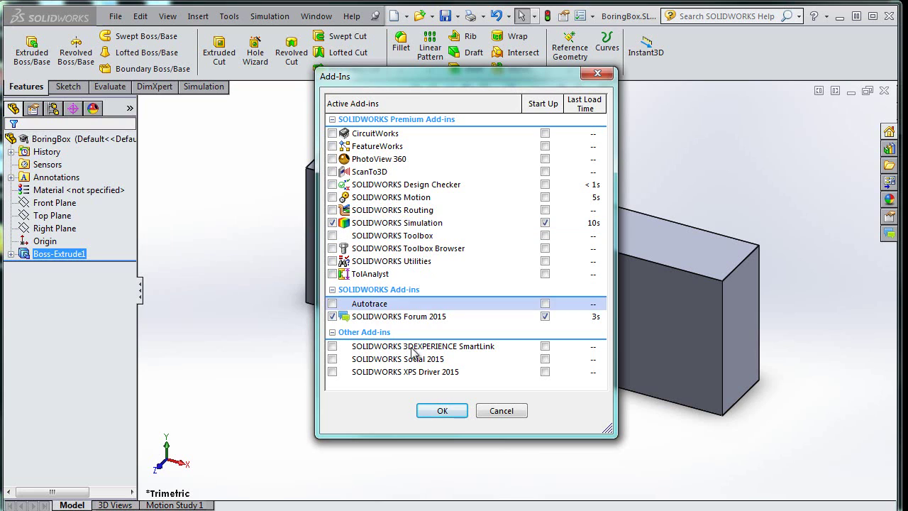
pyautogui.click(442, 411)
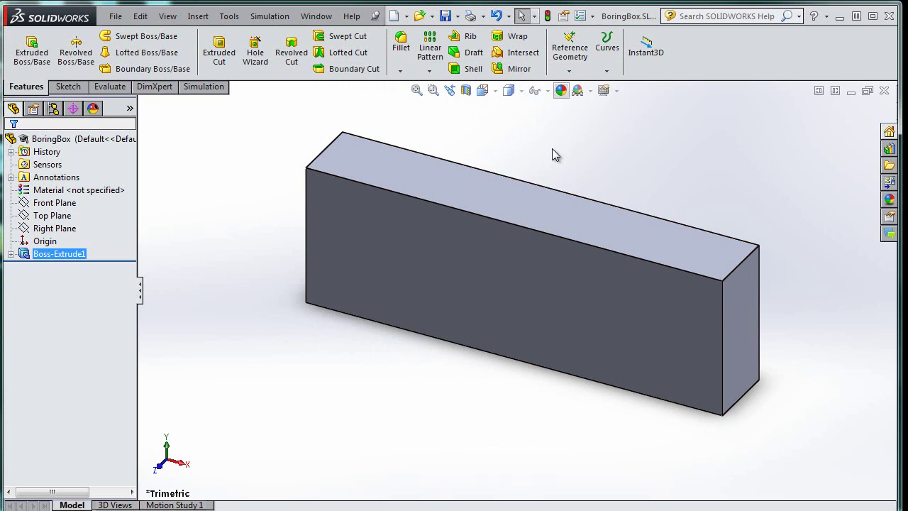
# - Add a Static study from the Simulation menu, renamed from Static 1 to 'Fixed and Roller'
pyautogui.click(273, 16)
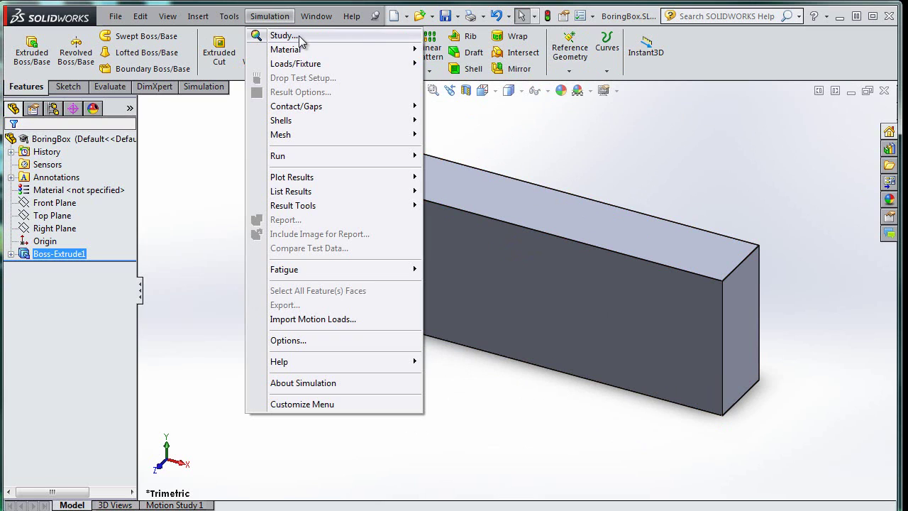
pyautogui.click(295, 36)
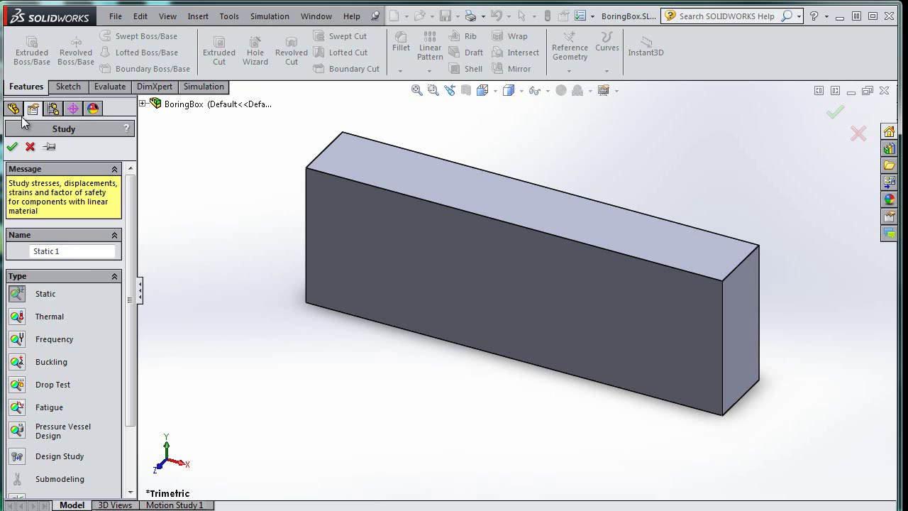
pyautogui.moveTo(94, 253); pyautogui.dragTo(32, 252)
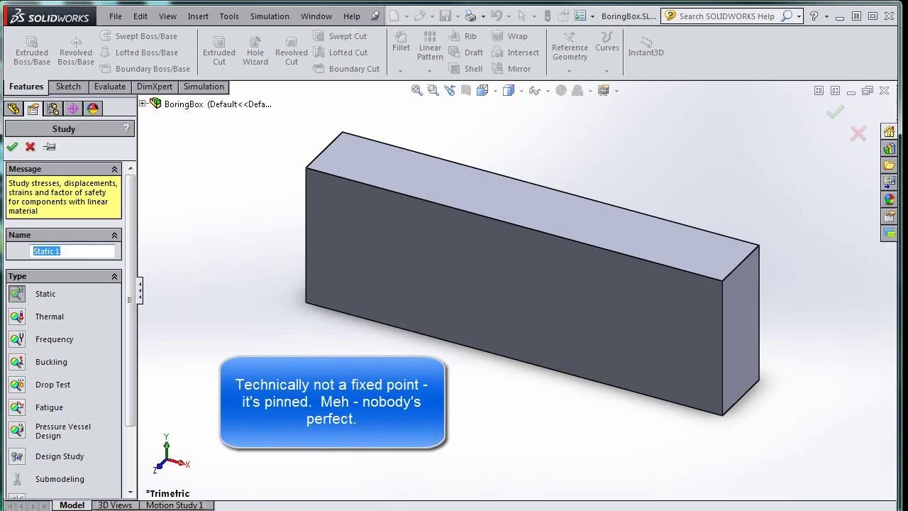
pyautogui.write('Fixed and Fo')
pyautogui.press('BackSpace')
pyautogui.press('BackSpace')
pyautogui.write('Roller')
pyautogui.click(13, 146)
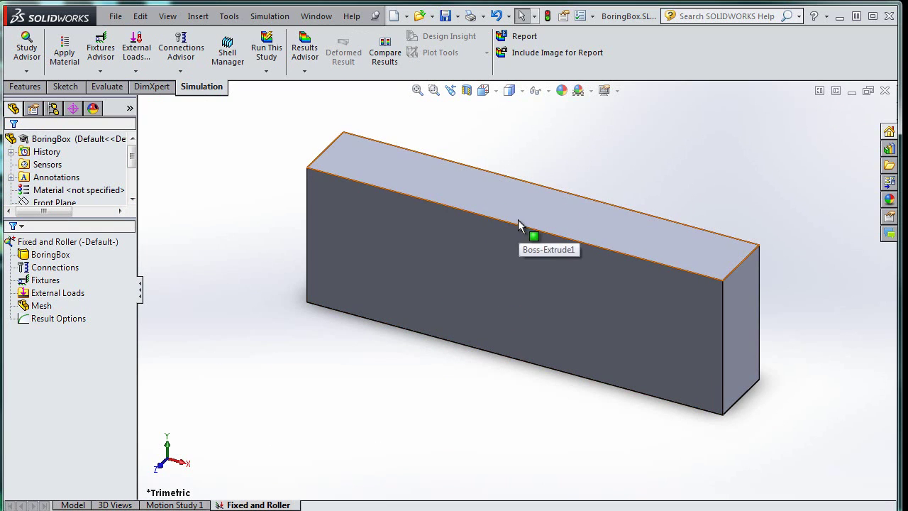
pyautogui.click(57, 293)
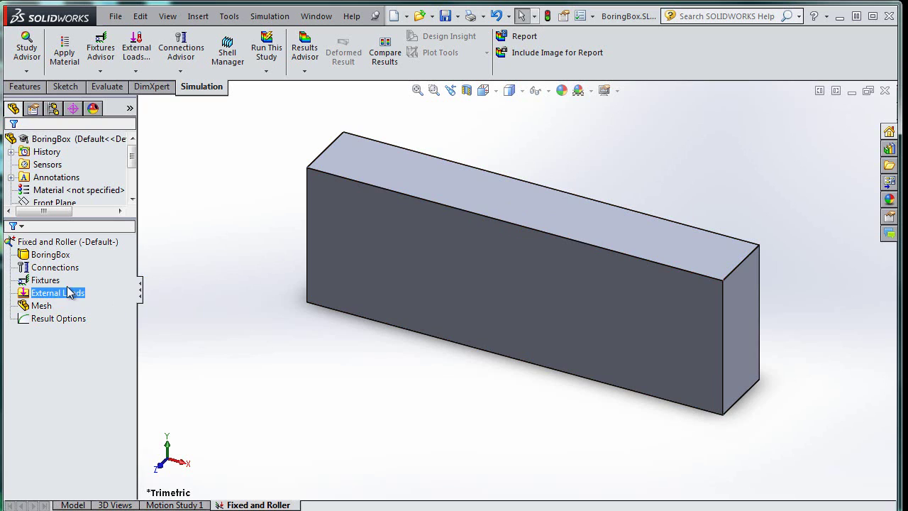
pyautogui.rightClick(55, 296)
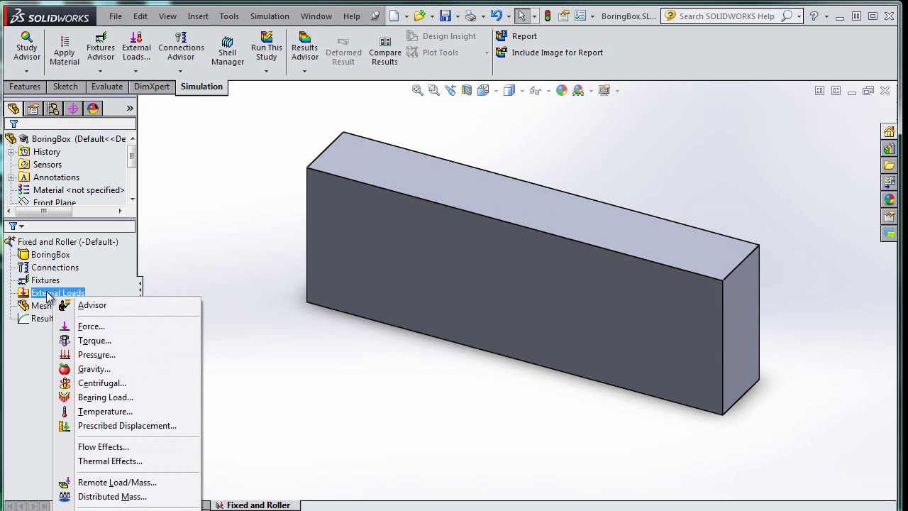
pyautogui.click(108, 325)
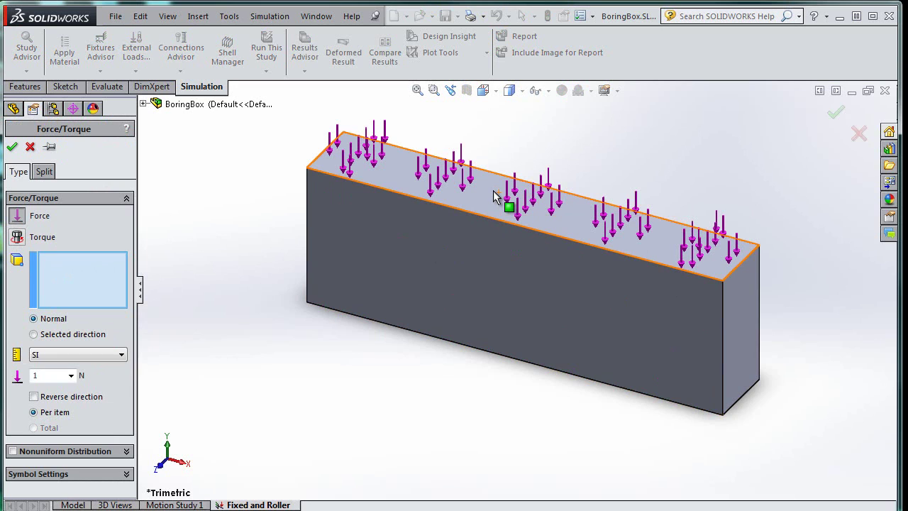
pyautogui.click(88, 336)
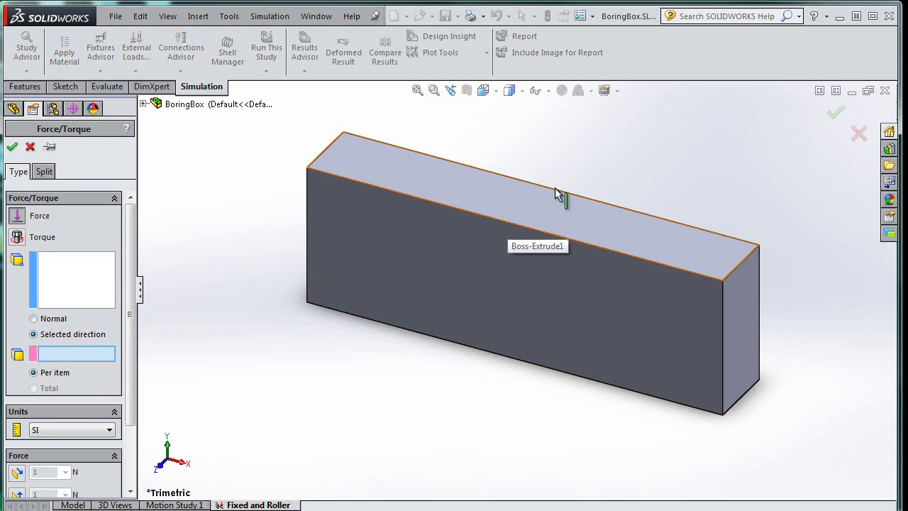
pyautogui.click(45, 292)
pyautogui.click(441, 168)
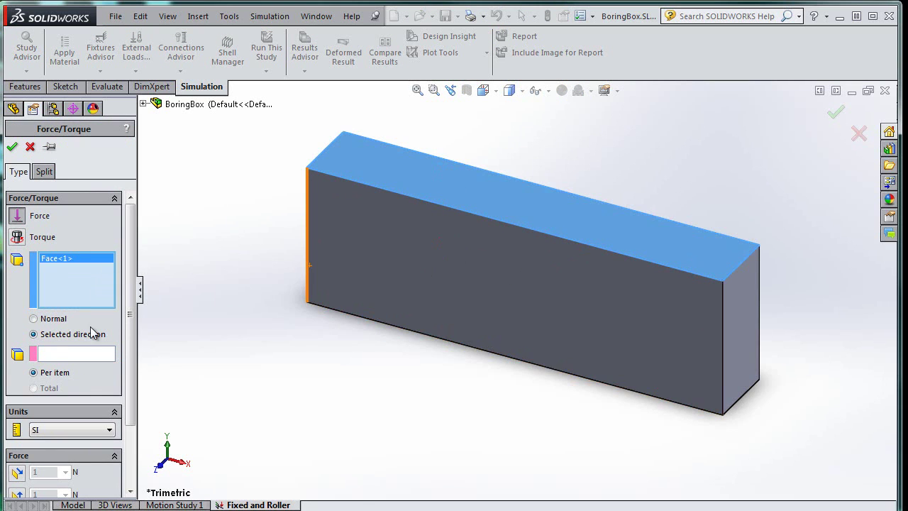
pyautogui.click(51, 354)
pyautogui.click(469, 187)
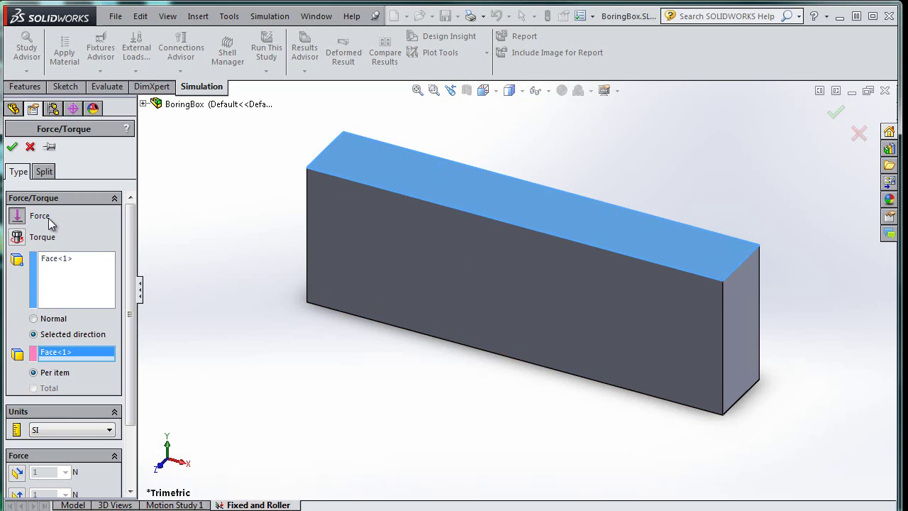
pyautogui.click(29, 147)
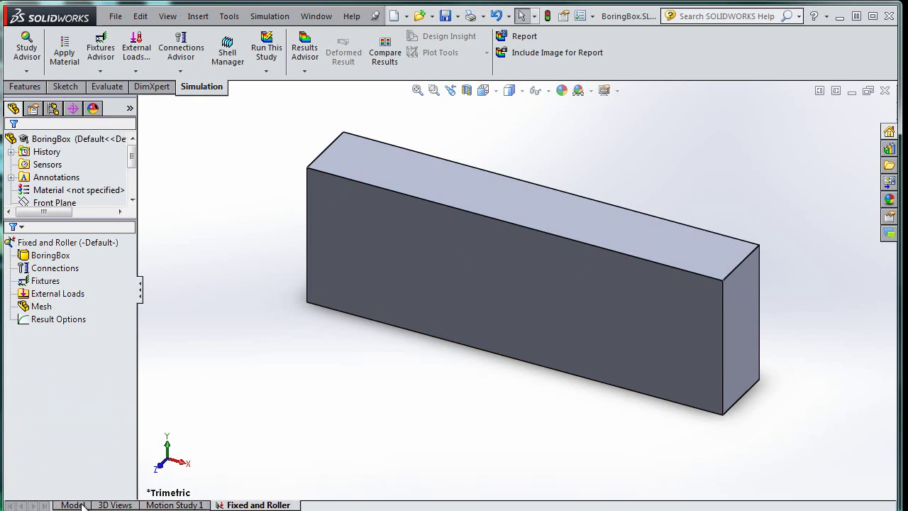
# - View the top face normal-to and add a reference point at its centre
pyautogui.click(74, 504)
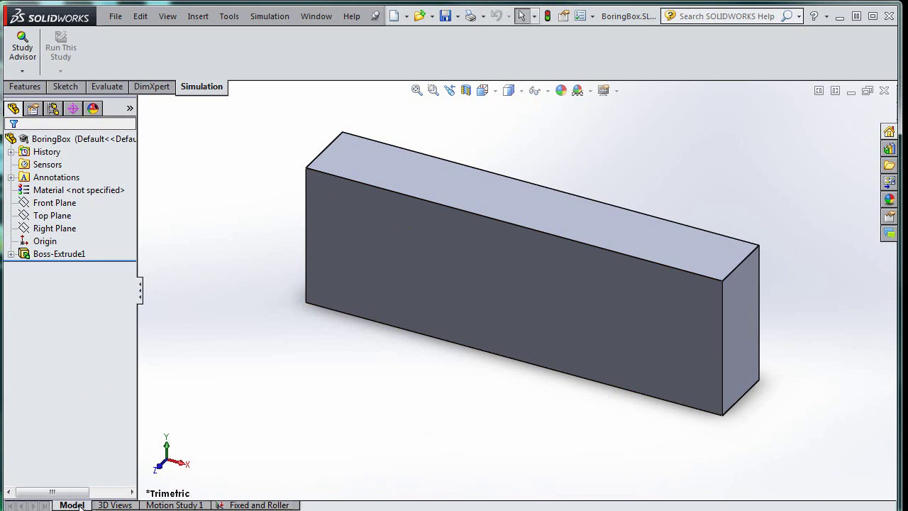
pyautogui.rightClick(431, 184)
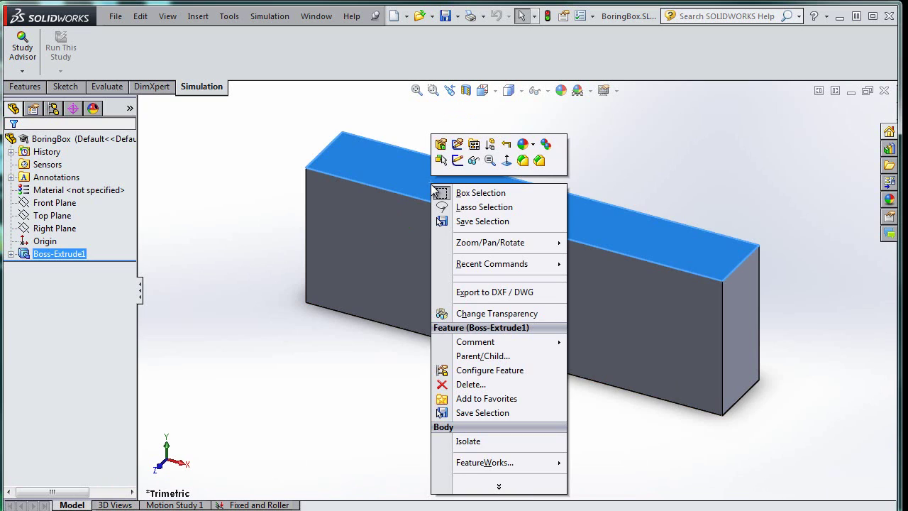
pyautogui.click(513, 161)
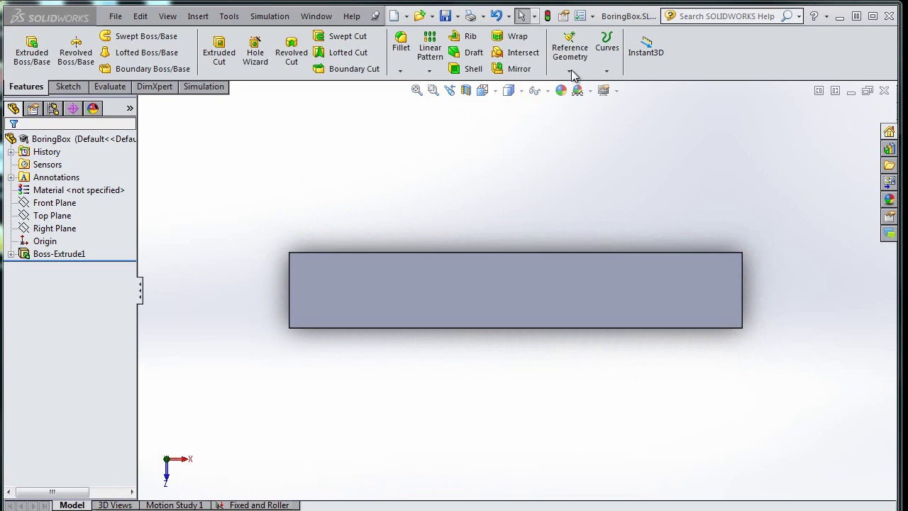
pyautogui.click(569, 71)
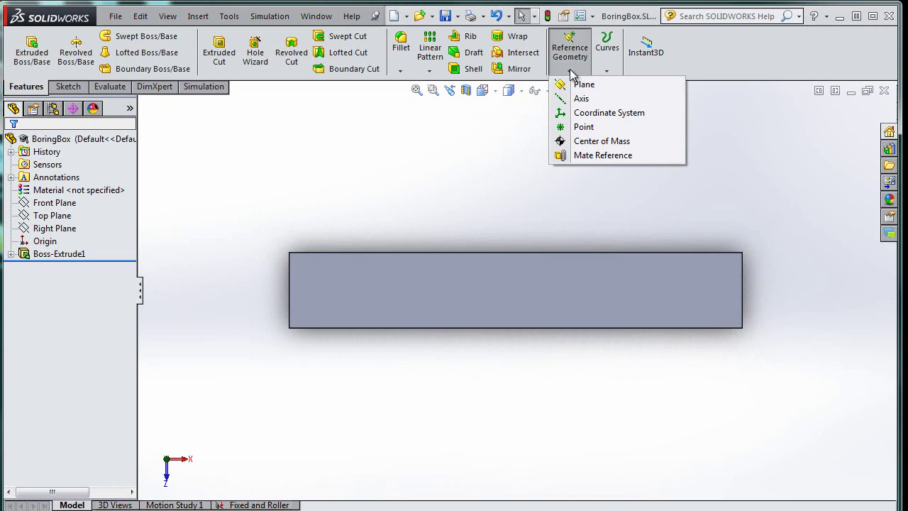
pyautogui.click(583, 127)
pyautogui.click(564, 274)
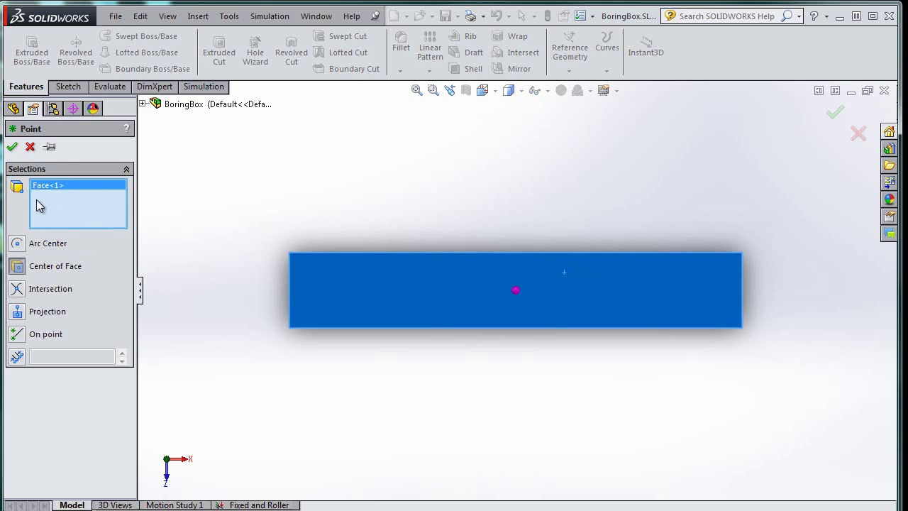
pyautogui.click(12, 146)
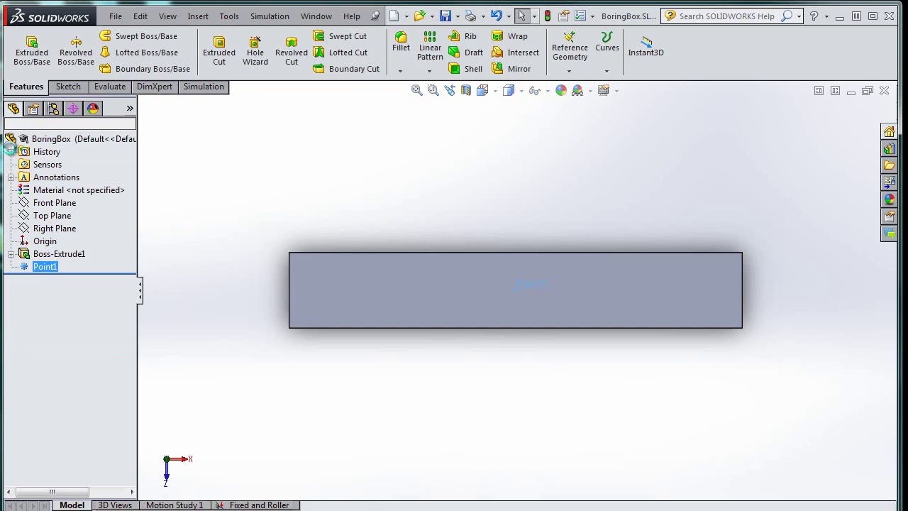
# - Rename Point1 to 'ForcePoint'
pyautogui.click(51, 273)
pyautogui.click(52, 268)
pyautogui.rightClick(61, 268)
pyautogui.click(61, 266)
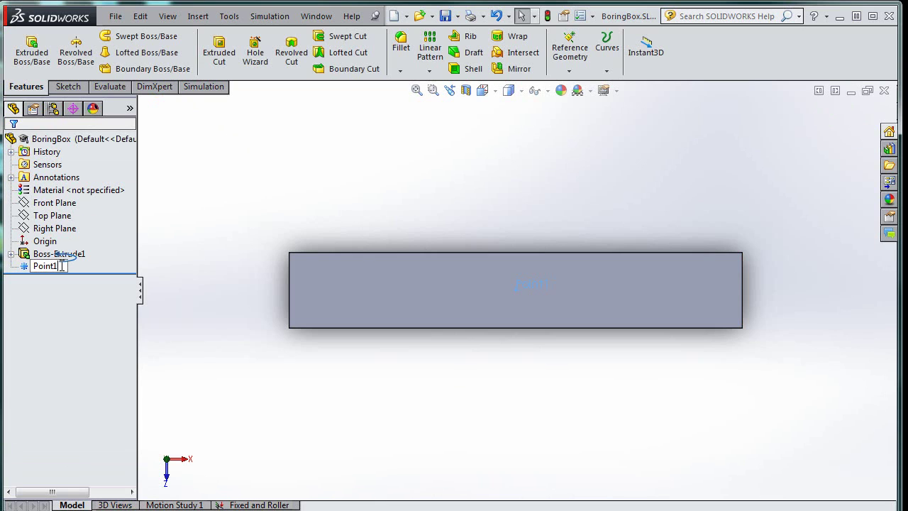
pyautogui.hotkey('ctrl', 'a')
pyautogui.write('ForcePoint')
pyautogui.press('Return')
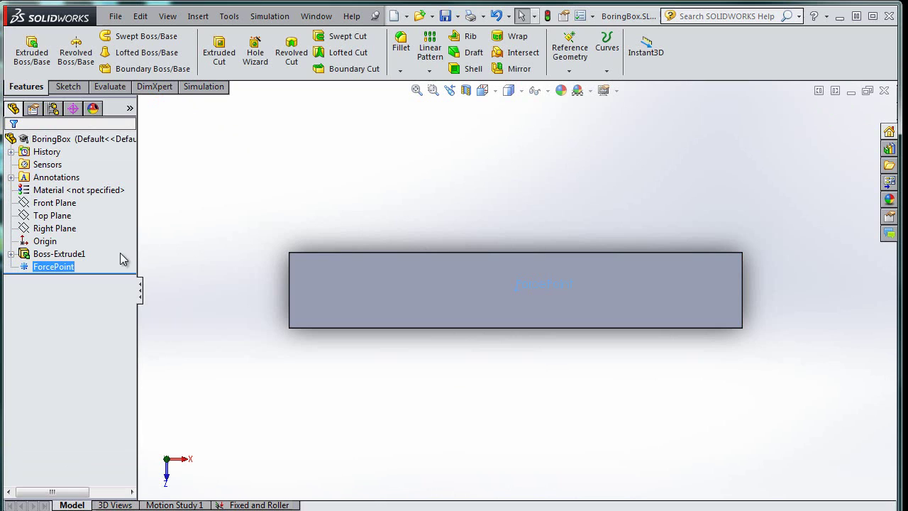
pyautogui.click(260, 504)
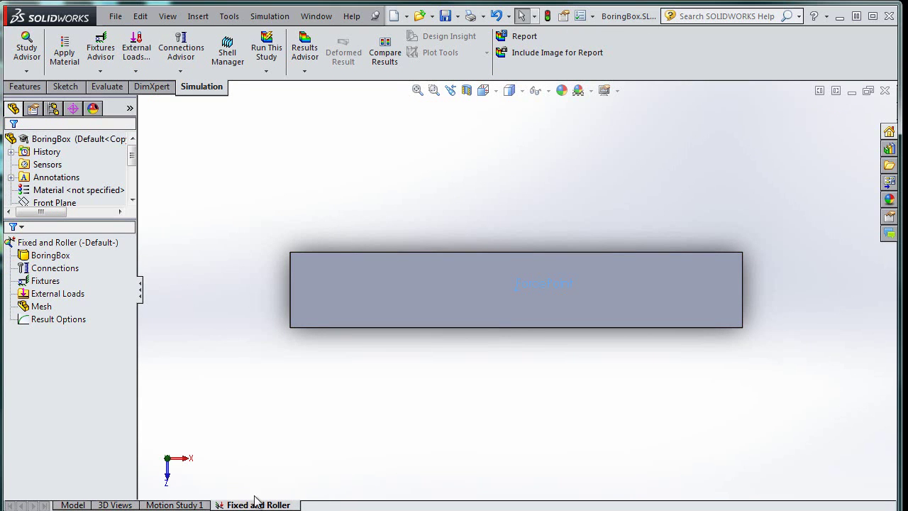
# - Start a force at ForcePoint using the box's front face as the direction reference
pyautogui.moveTo(564, 275); pyautogui.dragTo(496, 250, button='middle')
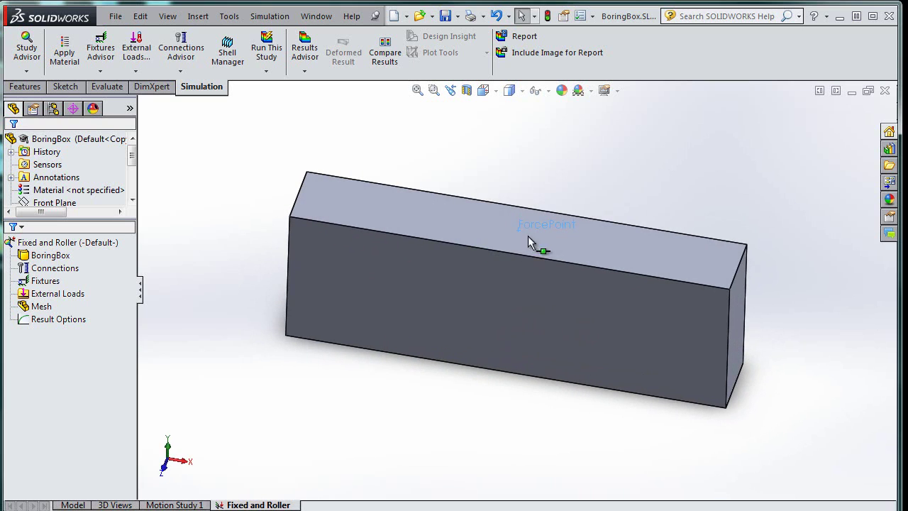
pyautogui.click(71, 294)
pyautogui.rightClick(75, 297)
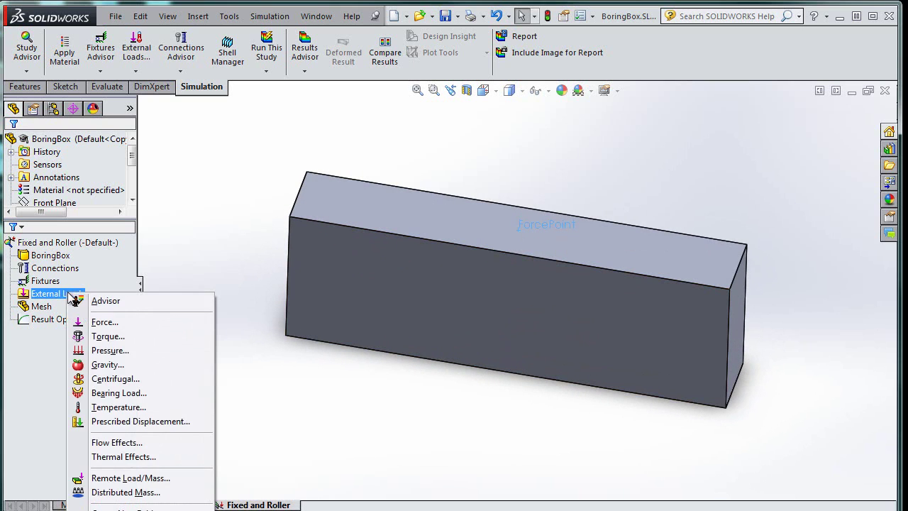
pyautogui.click(115, 324)
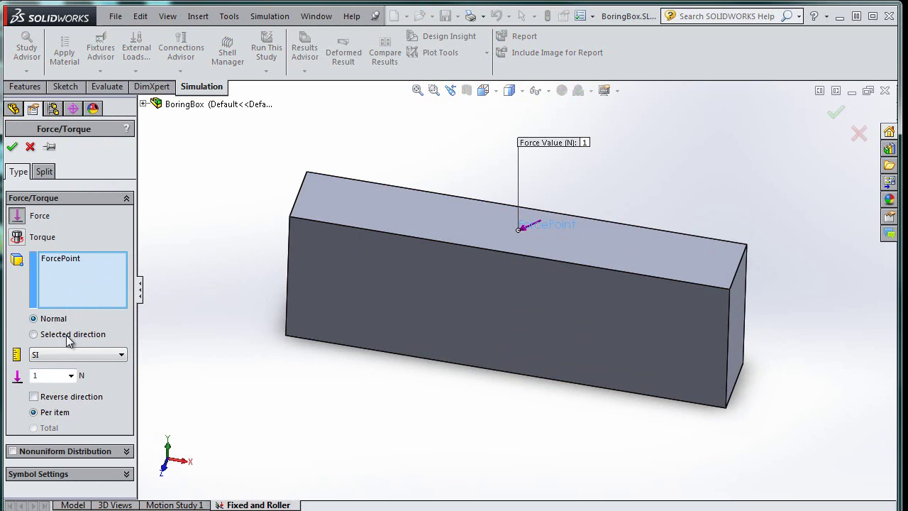
pyautogui.click(61, 401)
pyautogui.click(65, 334)
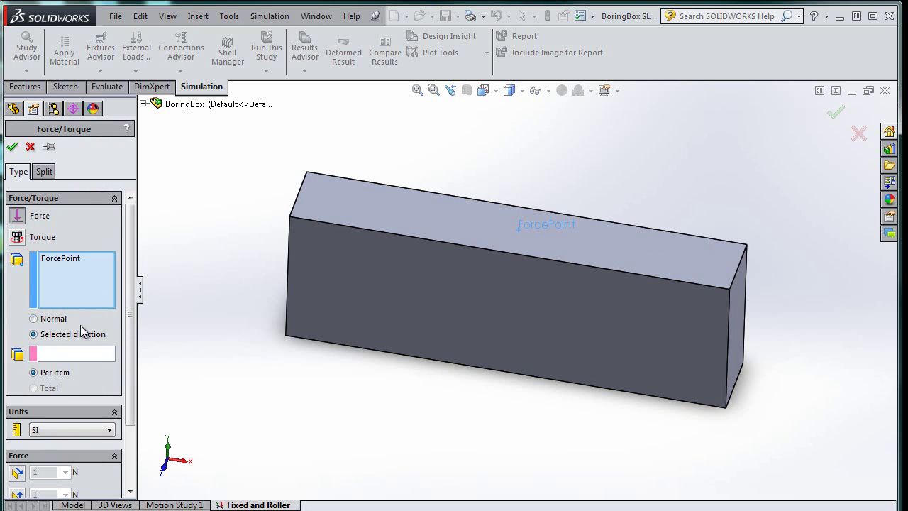
pyautogui.click(79, 353)
pyautogui.click(531, 295)
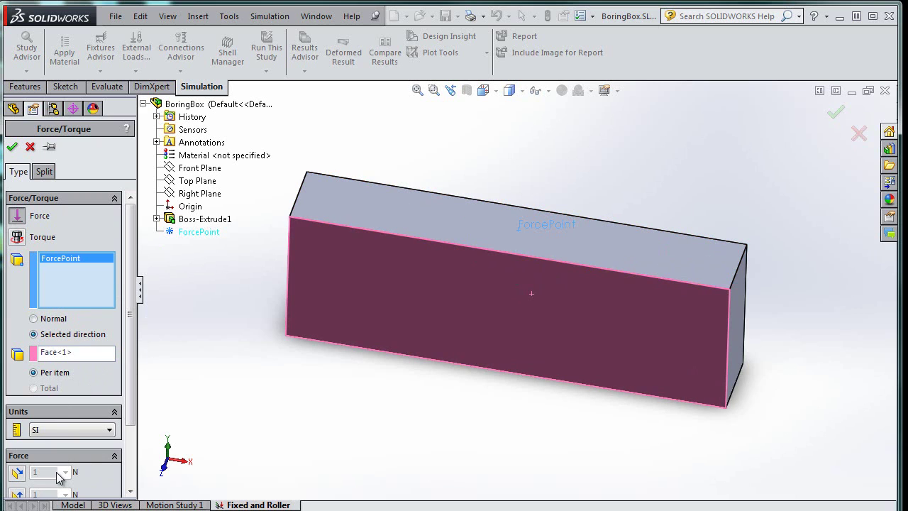
# - Set the force to 10 N downward along the face's second direction, creating Force-1
pyautogui.click(17, 472)
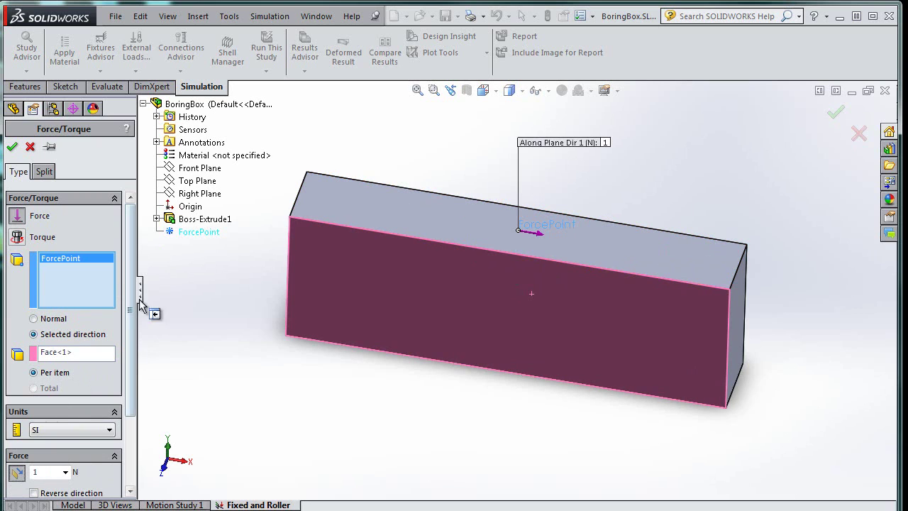
pyautogui.moveTo(134, 303); pyautogui.dragTo(139, 372)
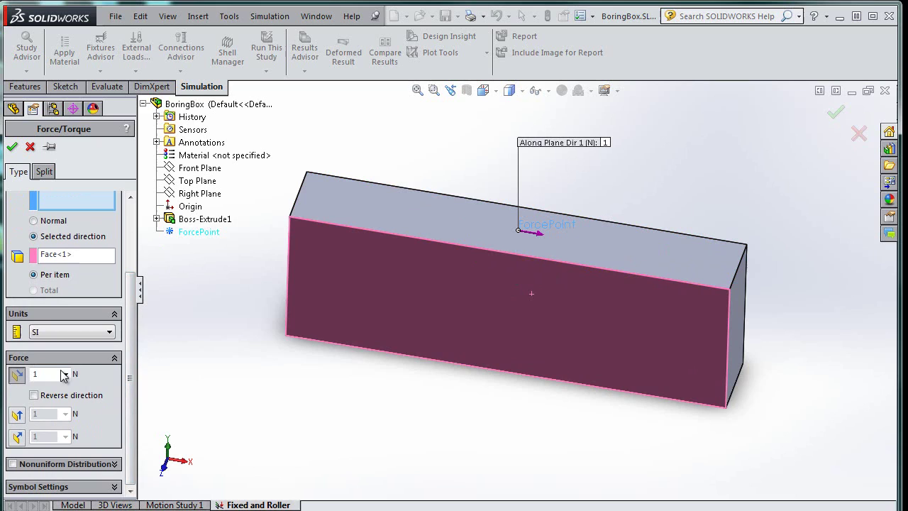
pyautogui.click(43, 375)
pyautogui.write('10')
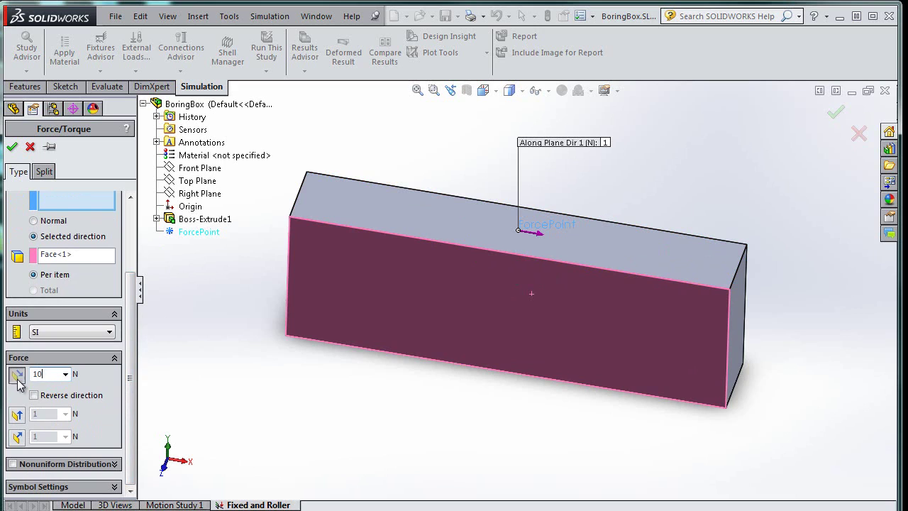
pyautogui.click(17, 414)
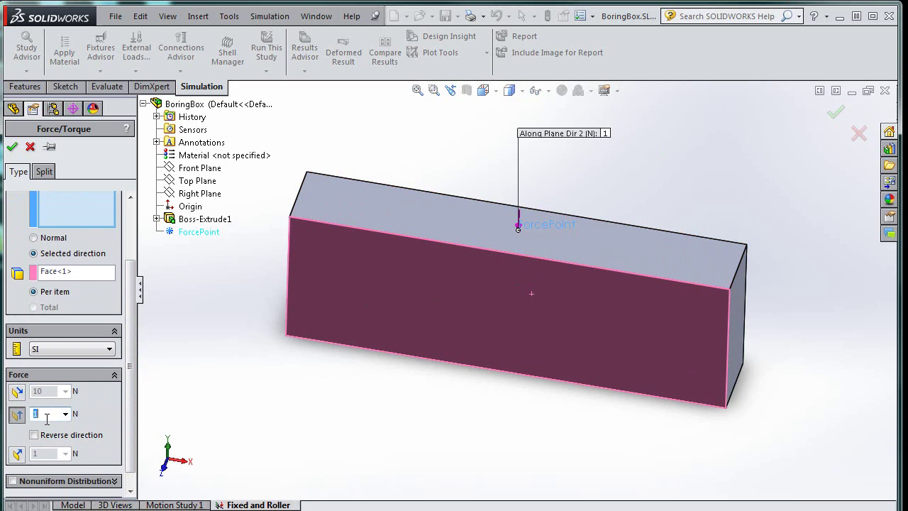
pyautogui.write('0')
pyautogui.click(13, 147)
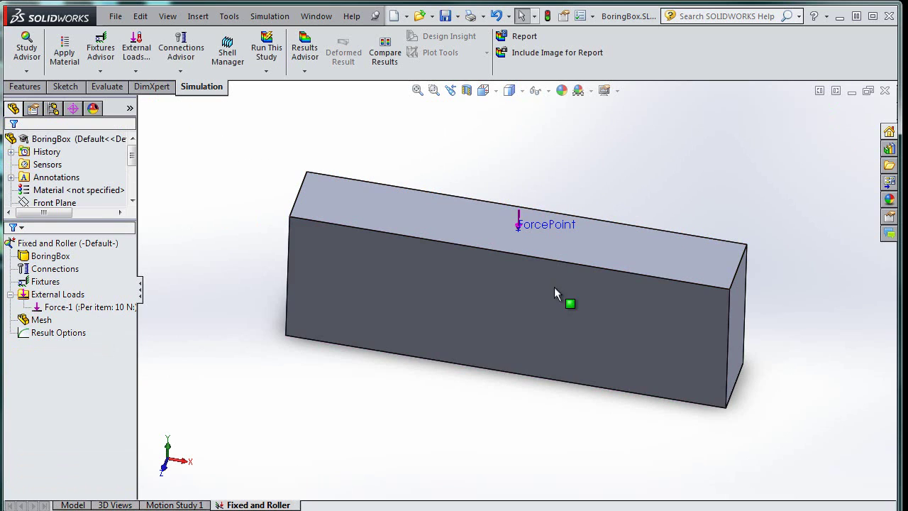
pyautogui.moveTo(553, 287); pyautogui.dragTo(521, 292, button='middle')
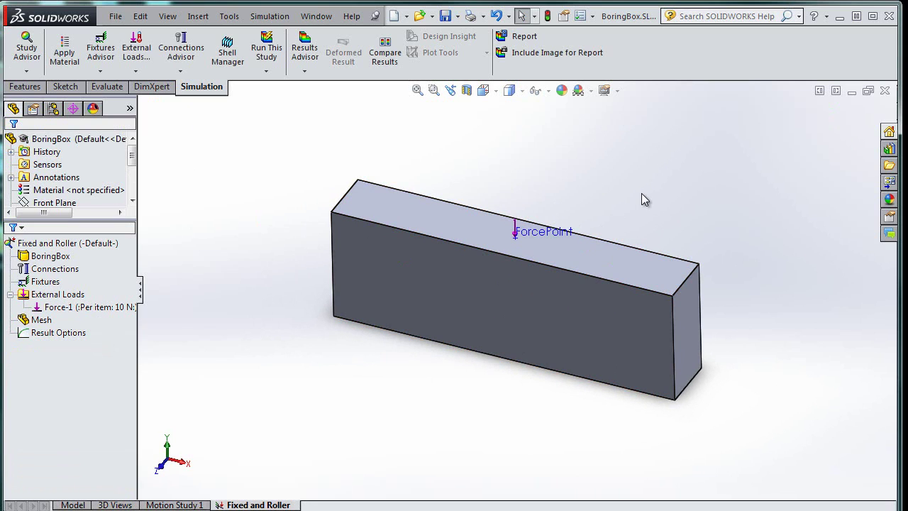
pyautogui.moveTo(641, 194); pyautogui.dragTo(628, 152, button='middle')
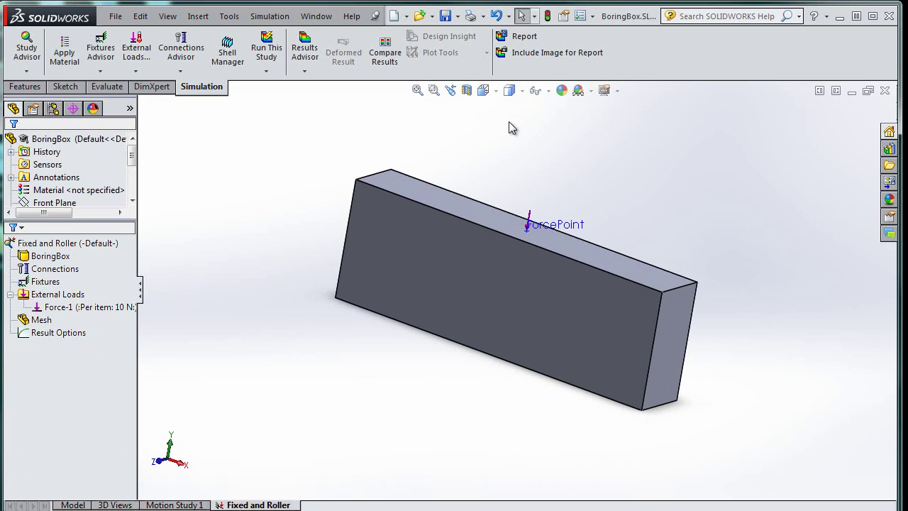
# - Switch the loaded box to the standard Front view orientation
pyautogui.click(522, 90)
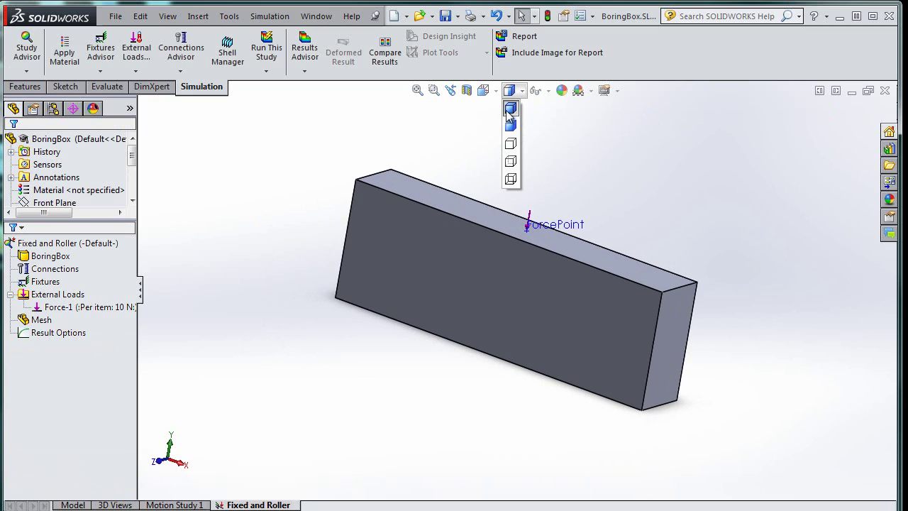
pyautogui.click(510, 125)
pyautogui.click(497, 93)
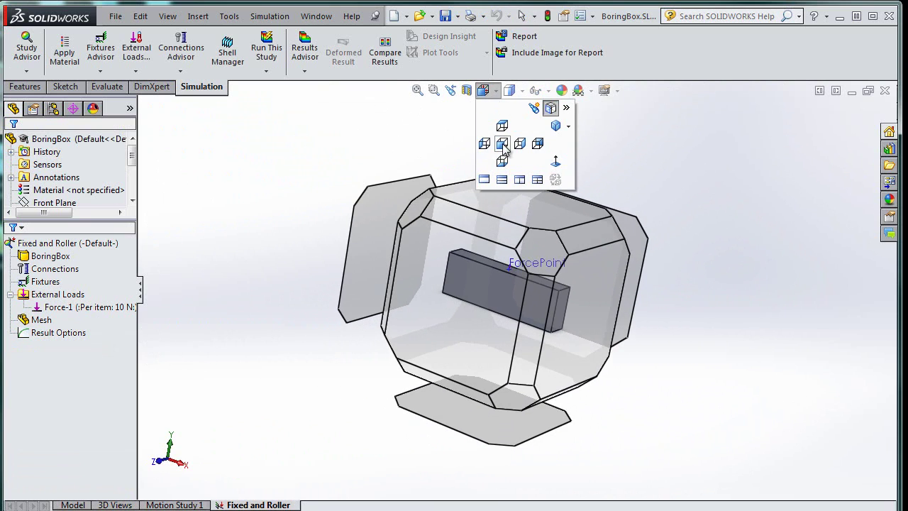
pyautogui.click(497, 146)
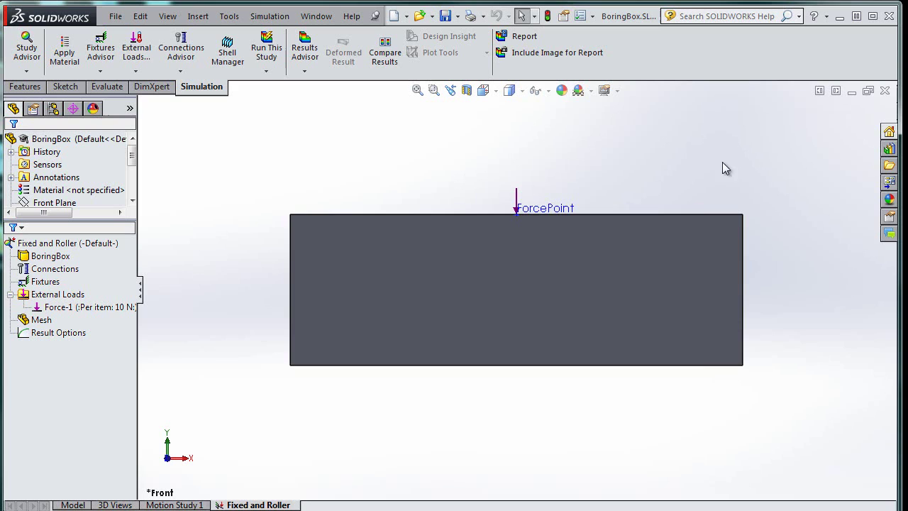
pyautogui.click(45, 281)
# - Add a Fixed Geometry support (Fixed-1) on the box's bottom left edge
pyautogui.rightClick(51, 285)
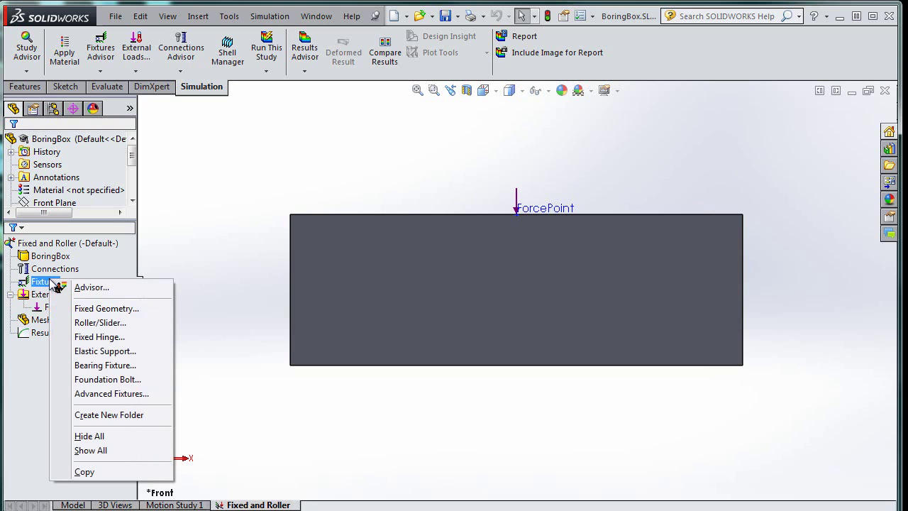
pyautogui.click(125, 308)
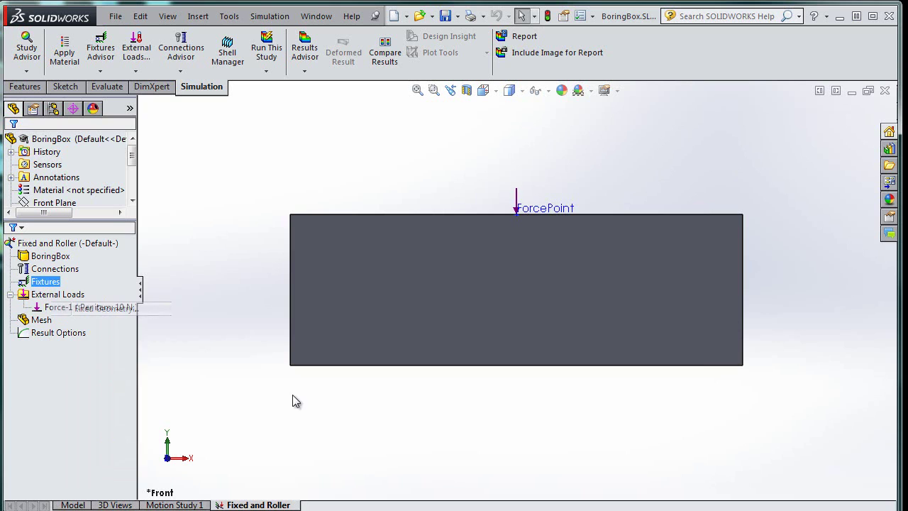
pyautogui.moveTo(213, 405); pyautogui.dragTo(270, 375, button='middle')
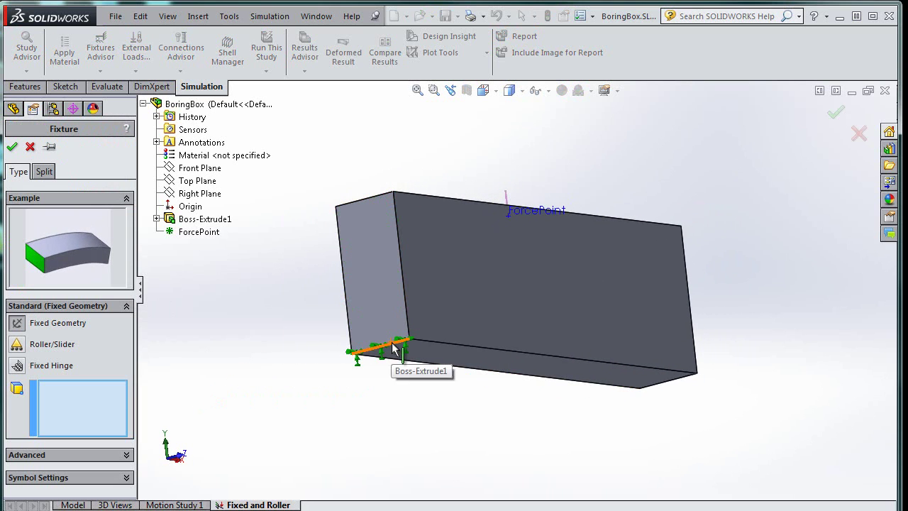
pyautogui.click(394, 347)
pyautogui.moveTo(544, 428); pyautogui.dragTo(497, 431, button='middle')
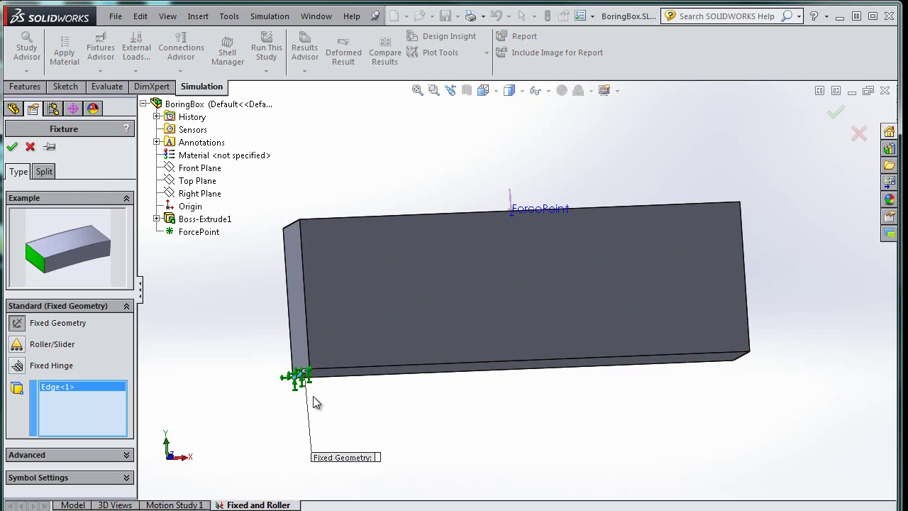
pyautogui.moveTo(461, 415)
pyautogui.mouseDown(button='middle')
pyautogui.moveTo(442, 440)
pyautogui.moveTo(458, 430)
pyautogui.mouseUp(button='middle')
pyautogui.scroll(1, 359, 322)
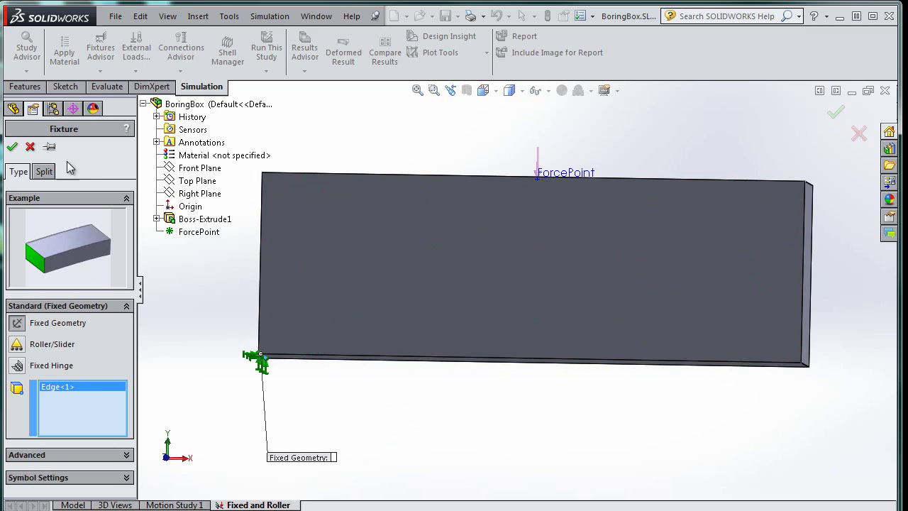
pyautogui.click(12, 147)
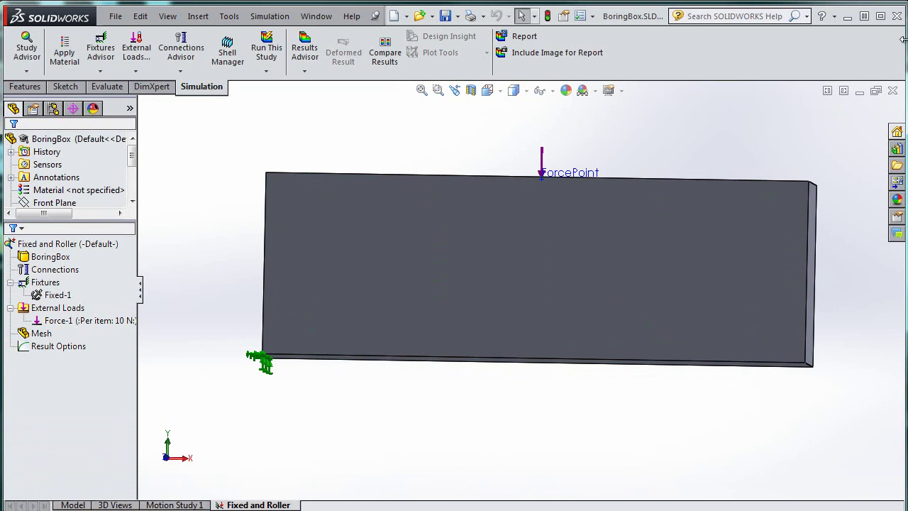
pyautogui.click(56, 307)
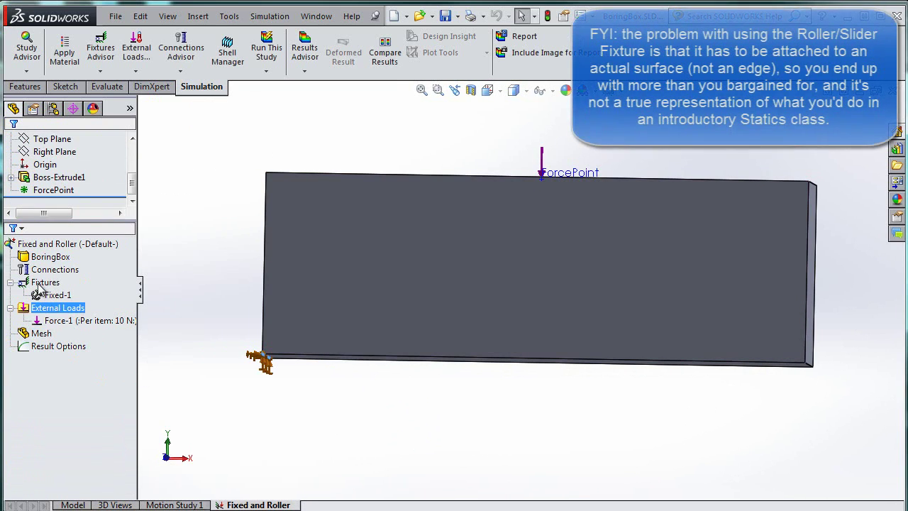
# - Restrain the lower right edge via the right end face with 0 mm translation
pyautogui.rightClick(39, 285)
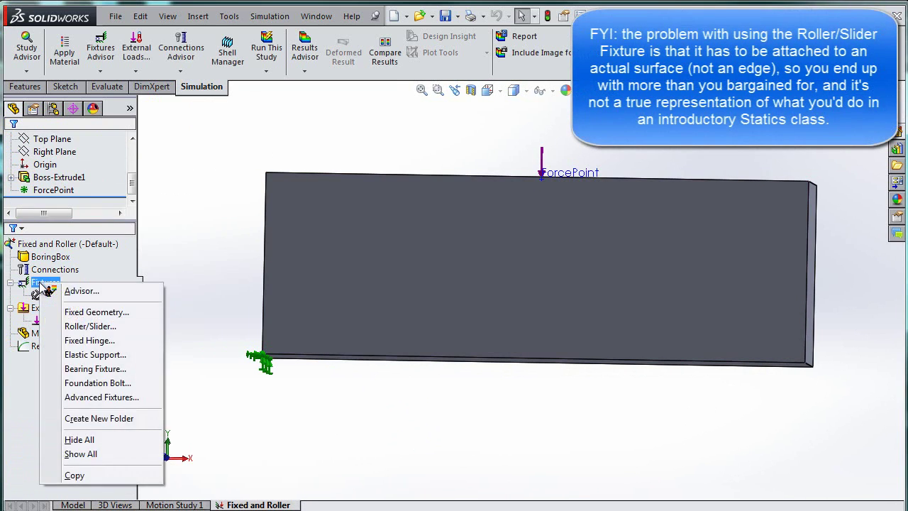
pyautogui.click(111, 398)
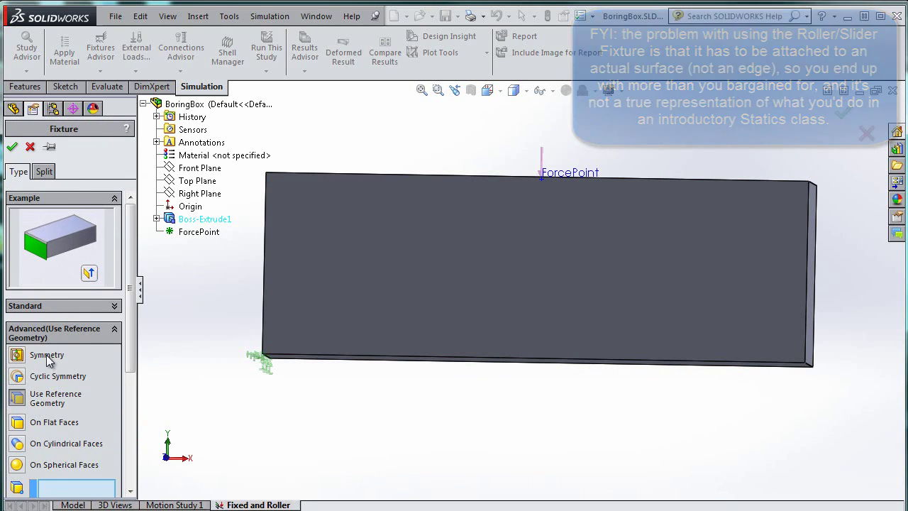
pyautogui.click(20, 398)
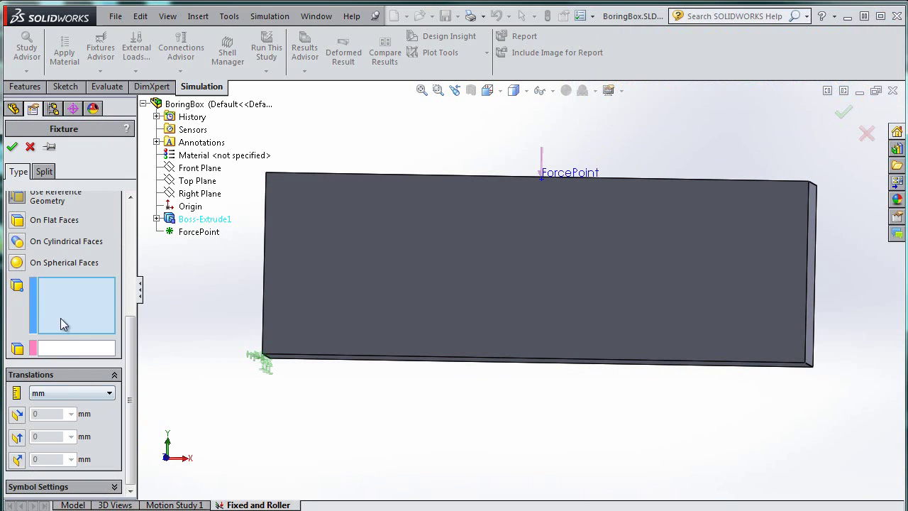
pyautogui.moveTo(690, 402); pyautogui.dragTo(745, 389, button='middle')
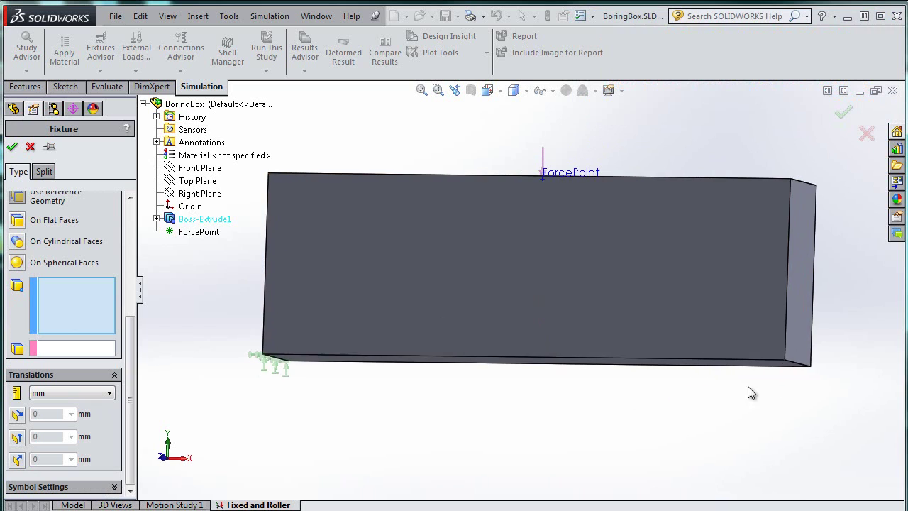
pyautogui.click(795, 367)
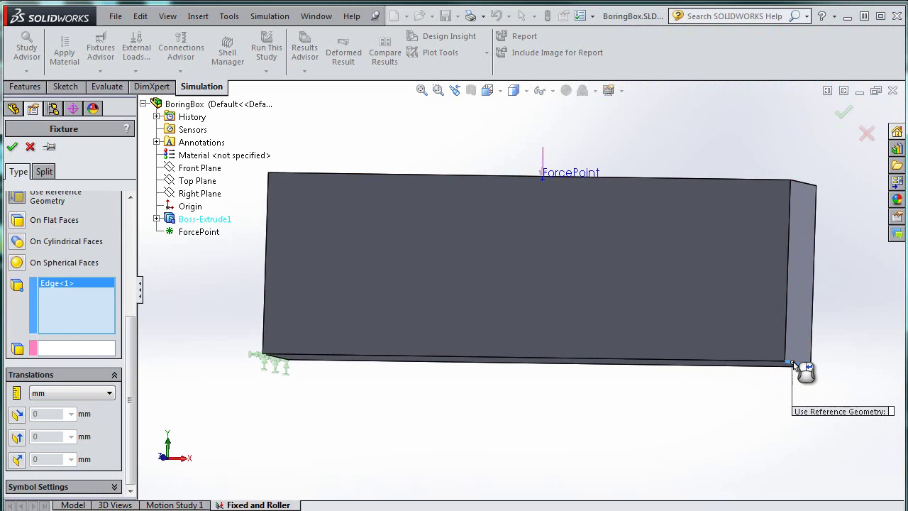
pyautogui.click(66, 349)
pyautogui.click(798, 306)
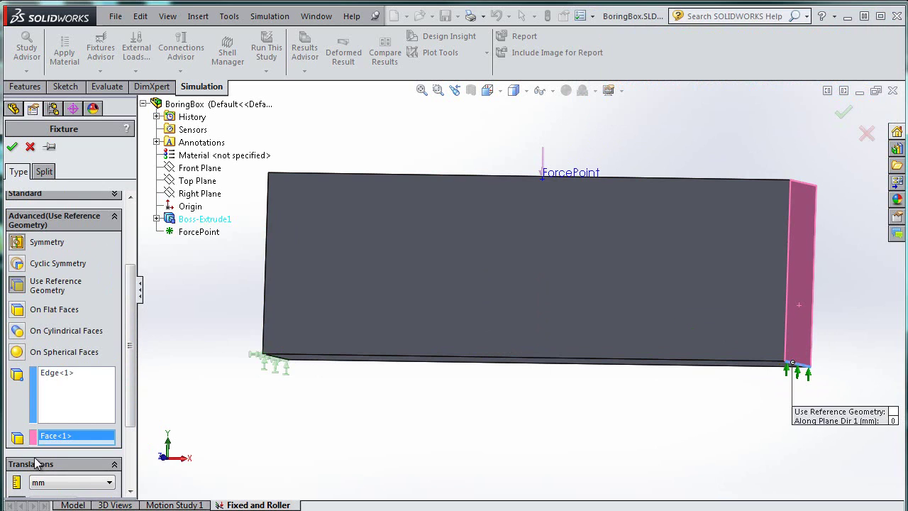
pyautogui.scroll(-3, 134, 433)
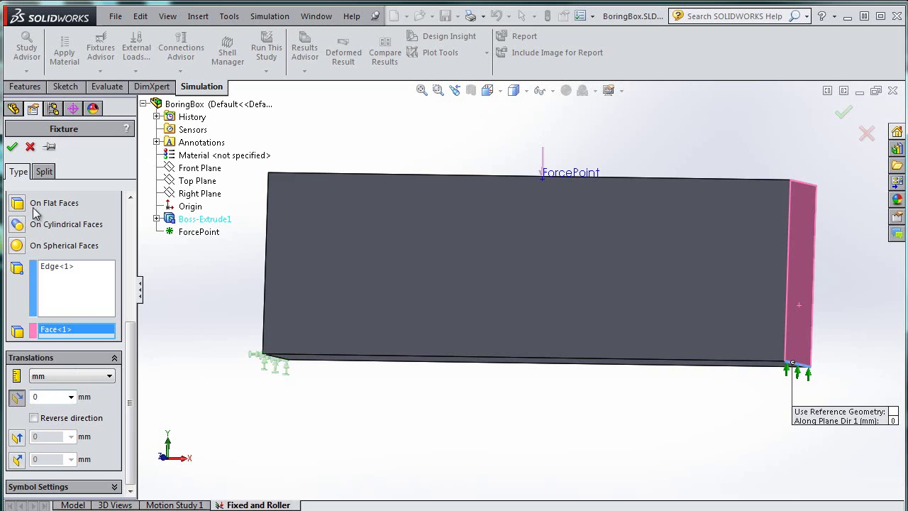
pyautogui.click(12, 147)
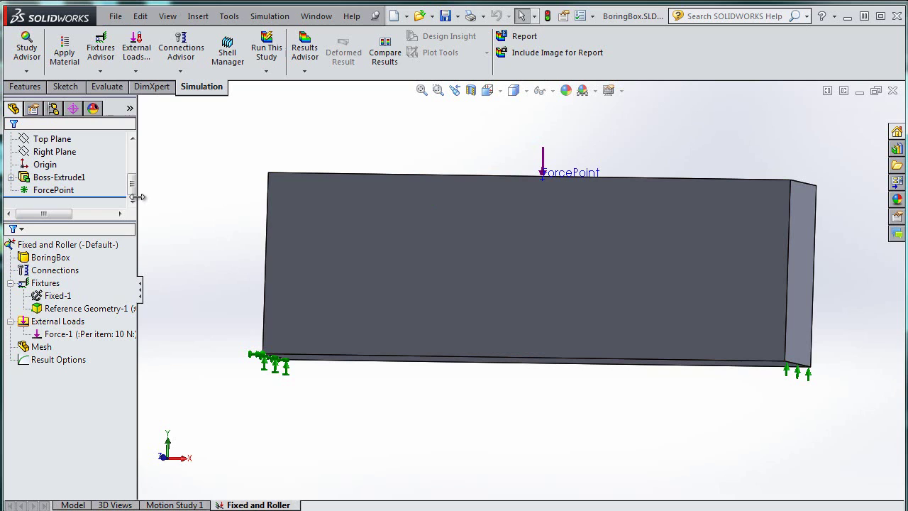
# - Assign Plain Carbon Steel to BoringBox and run the Fixed and Roller study
pyautogui.click(267, 48)
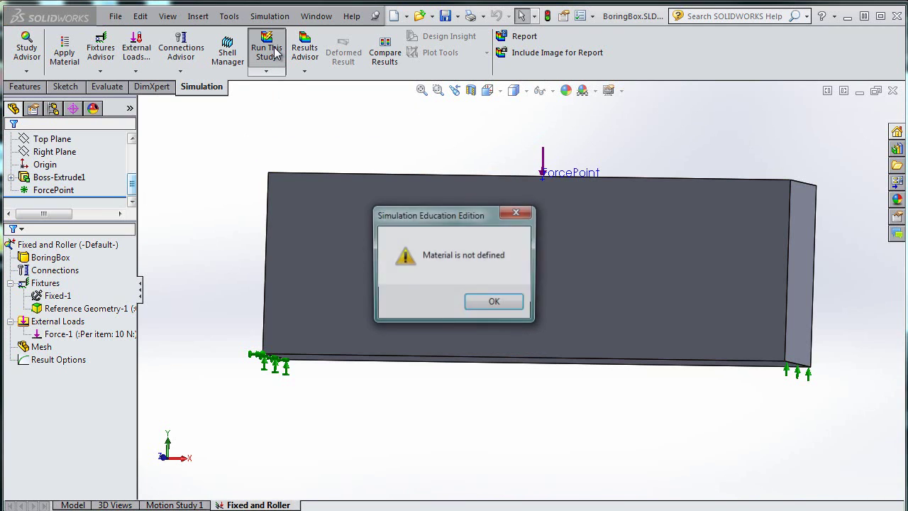
pyautogui.click(494, 303)
pyautogui.click(58, 248)
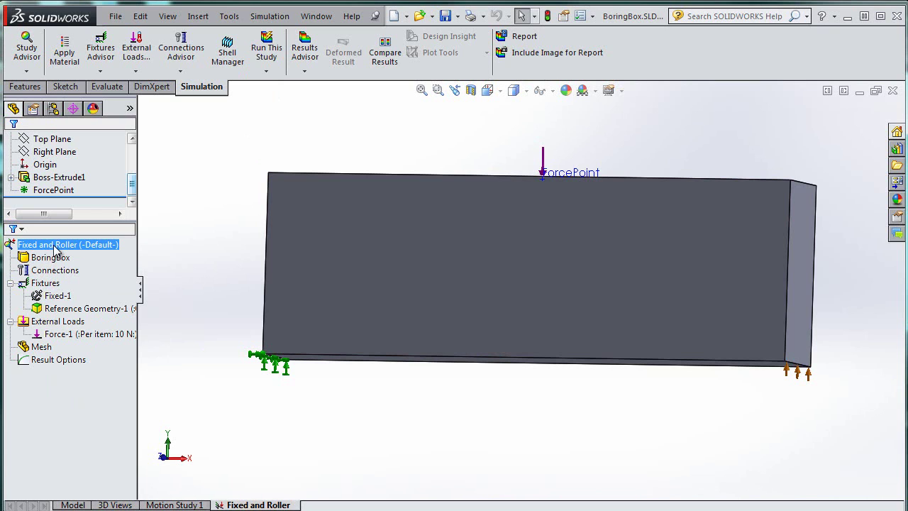
pyautogui.rightClick(57, 248)
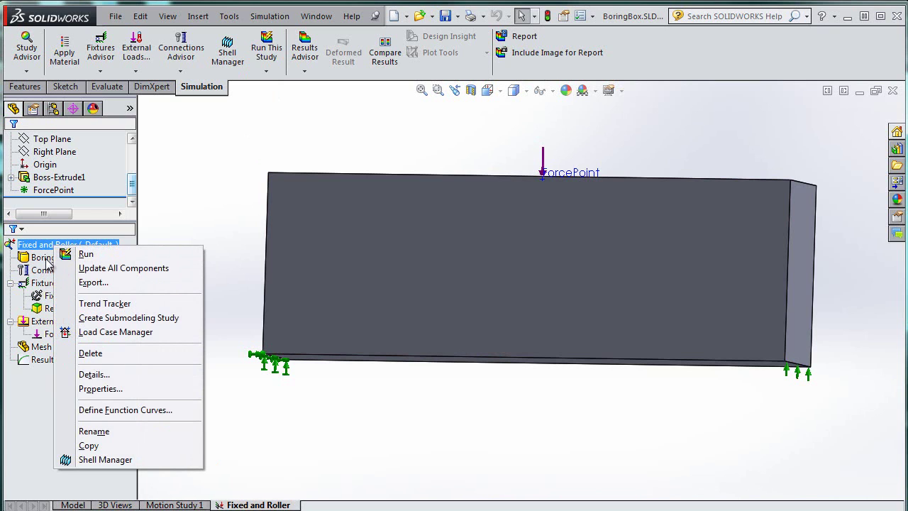
pyautogui.click(47, 263)
pyautogui.rightClick(48, 260)
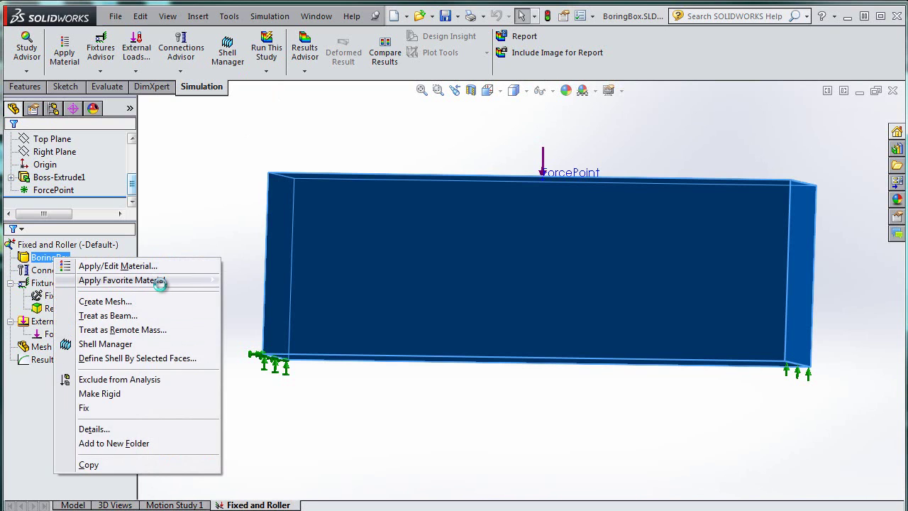
pyautogui.moveTo(159, 281)
pyautogui.click(305, 280)
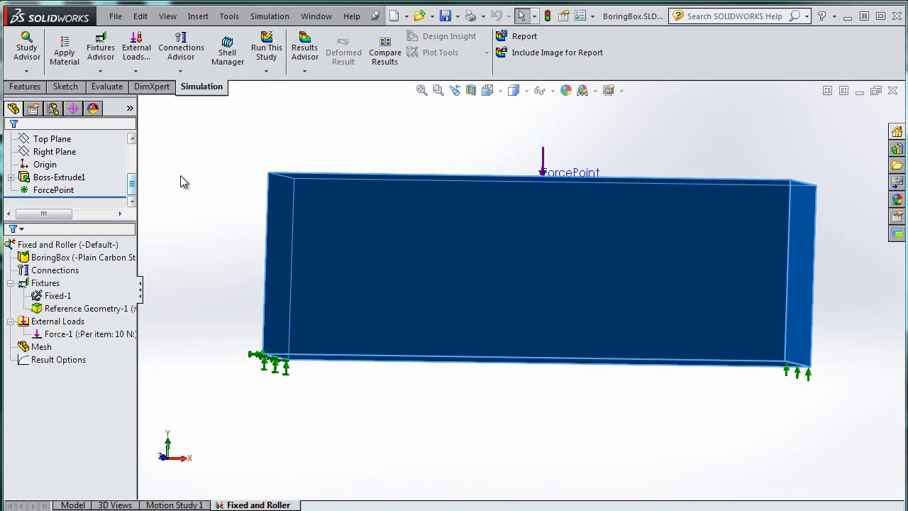
pyautogui.click(348, 113)
pyautogui.click(267, 51)
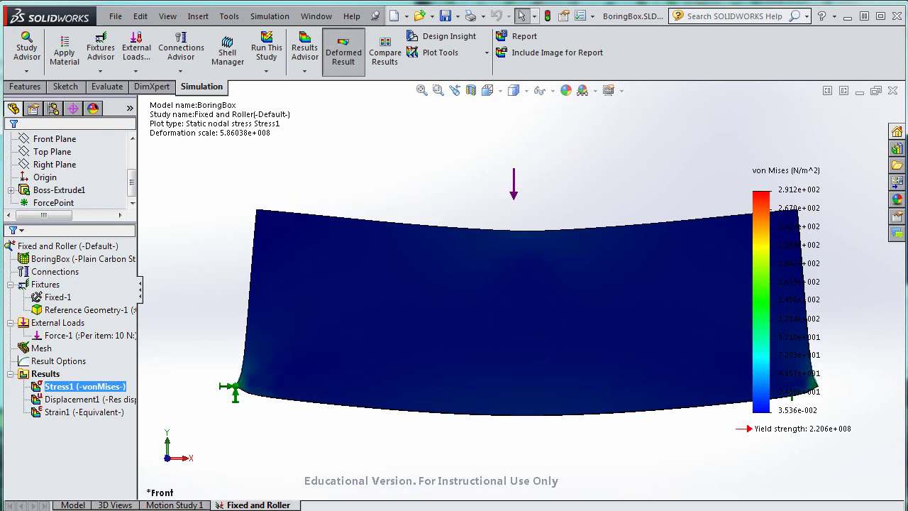
# - Show the Displacement1 plot, peaking at 1.048e-006 mm, and orbit to the right end
pyautogui.rightClick(91, 401)
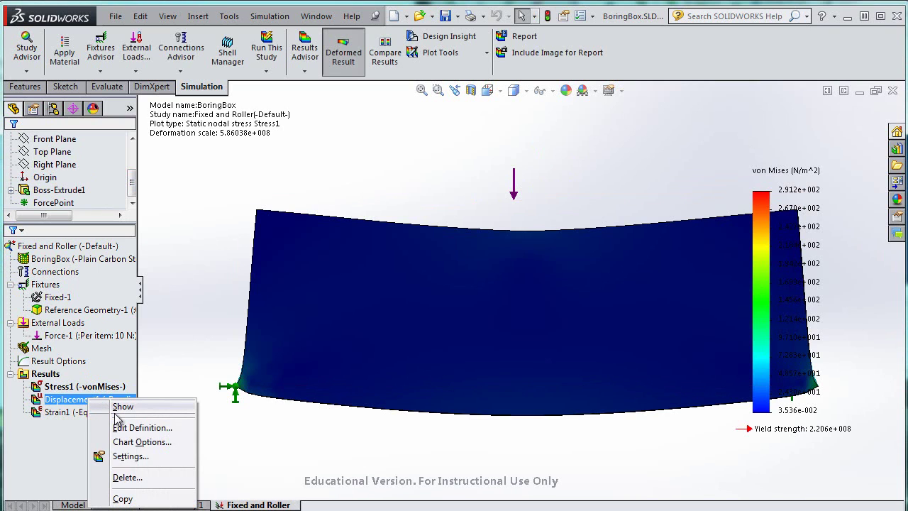
pyautogui.click(116, 411)
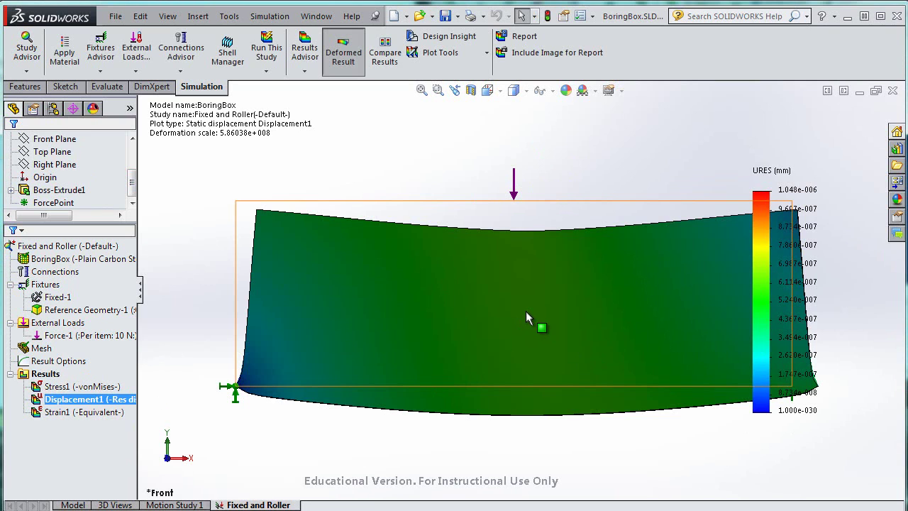
pyautogui.scroll(-1, 526, 317)
pyautogui.scroll(1, 526, 315)
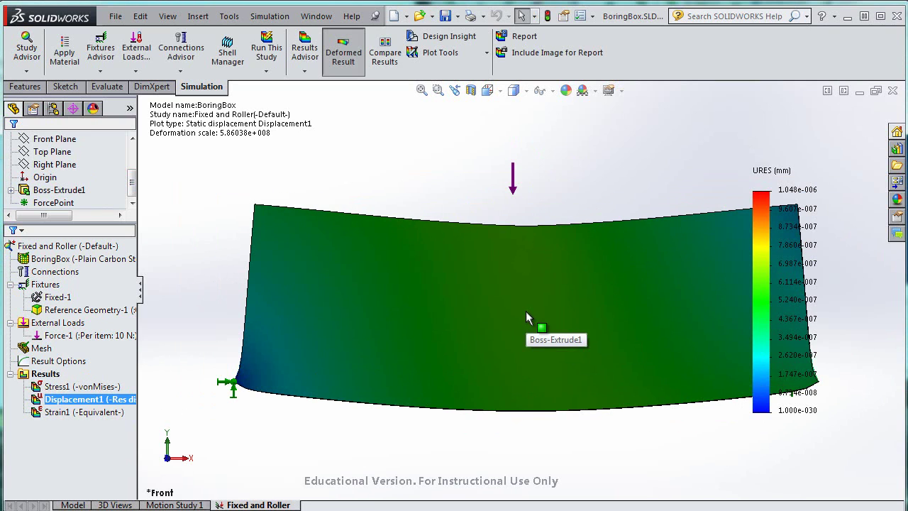
pyautogui.scroll(2, 526, 311)
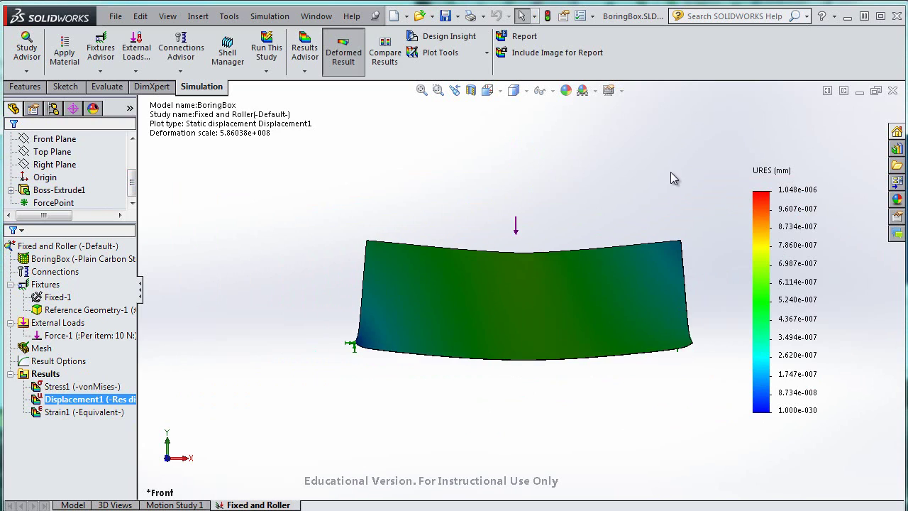
pyautogui.scroll(-1, 674, 175)
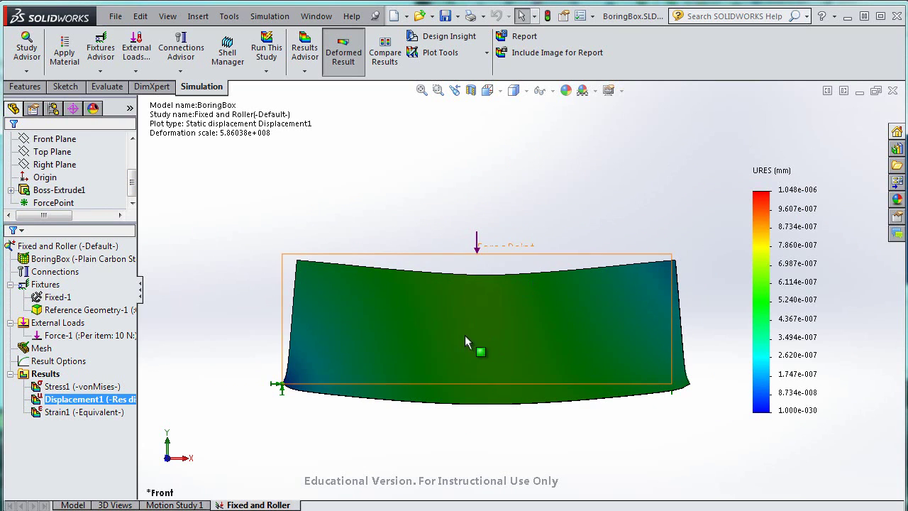
pyautogui.moveTo(497, 269); pyautogui.dragTo(841, 196, button='middle')
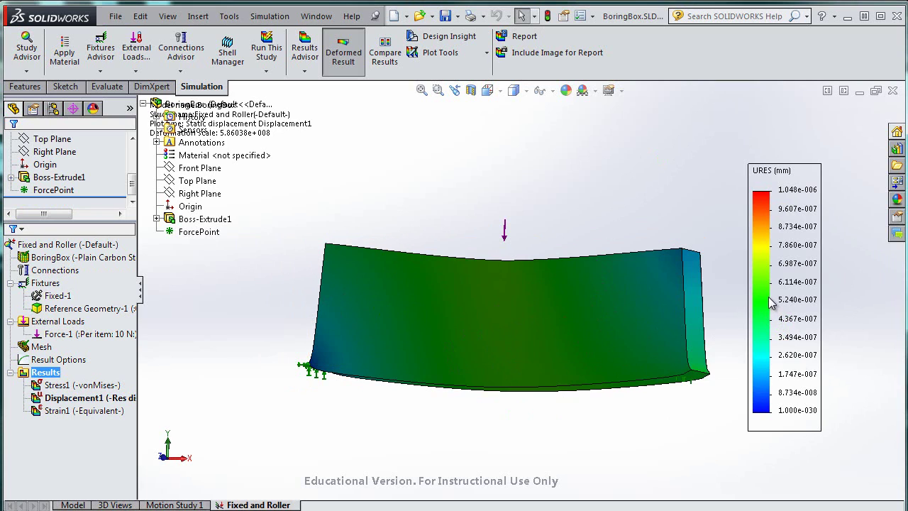
# - Turn off the deformed shape and orbit the displacement plot to an isometric view
pyautogui.click(339, 56)
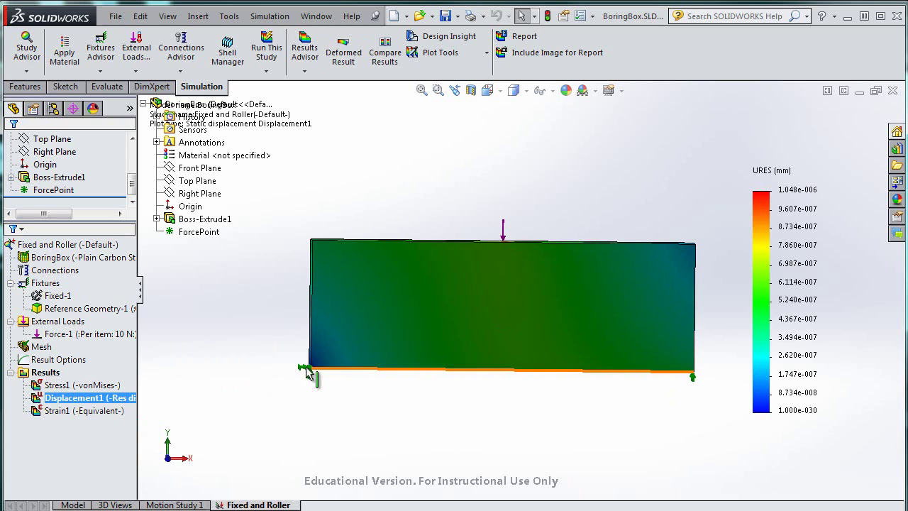
pyautogui.moveTo(338, 399); pyautogui.dragTo(332, 388, button='middle')
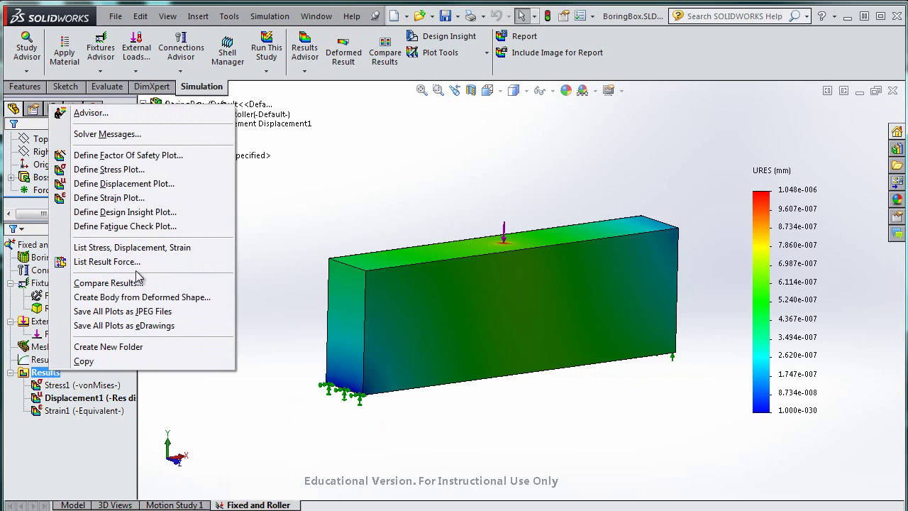
# - List reaction forces at both support edges: 5 N each, about 9.99 N total
pyautogui.click(108, 262)
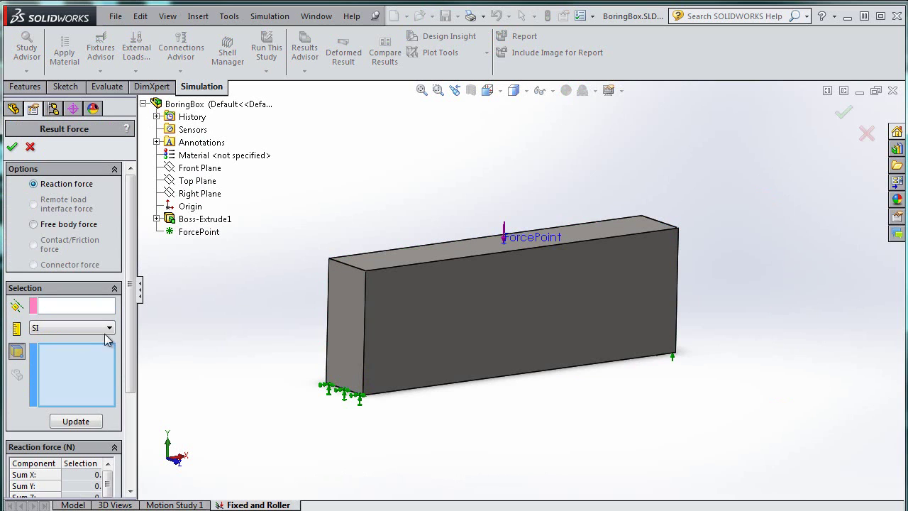
pyautogui.click(346, 392)
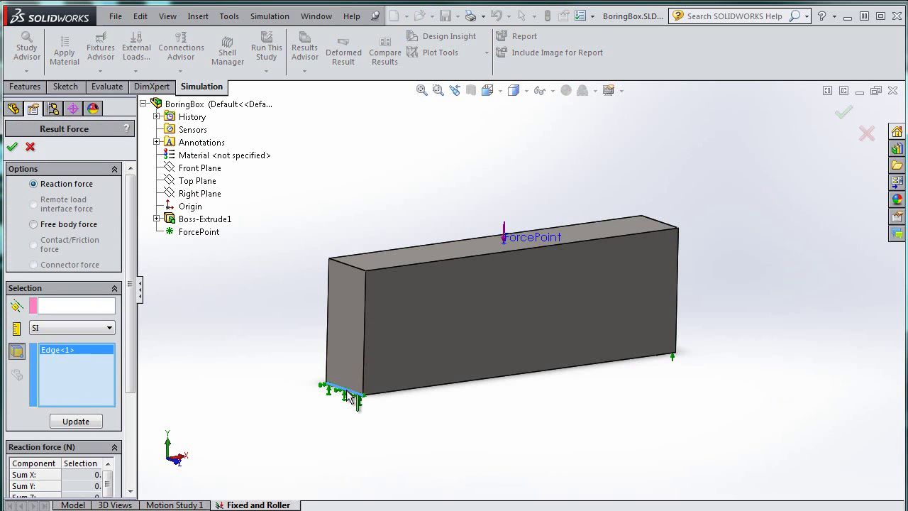
pyautogui.click(76, 421)
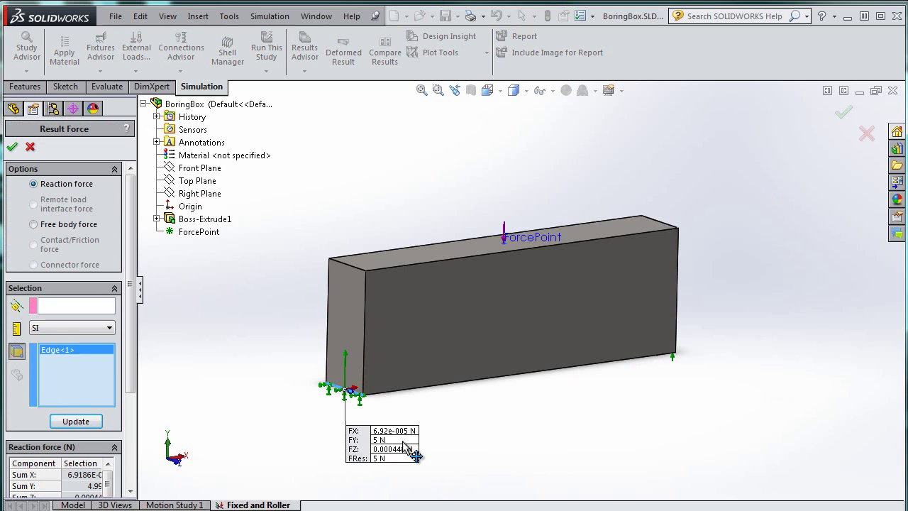
pyautogui.moveTo(680, 397); pyautogui.dragTo(525, 382, button='middle')
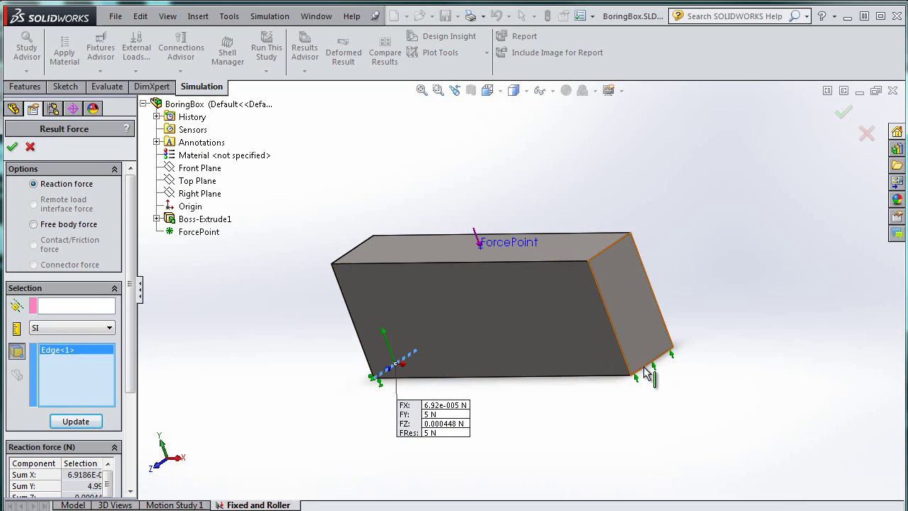
pyautogui.click(647, 368)
pyautogui.click(76, 421)
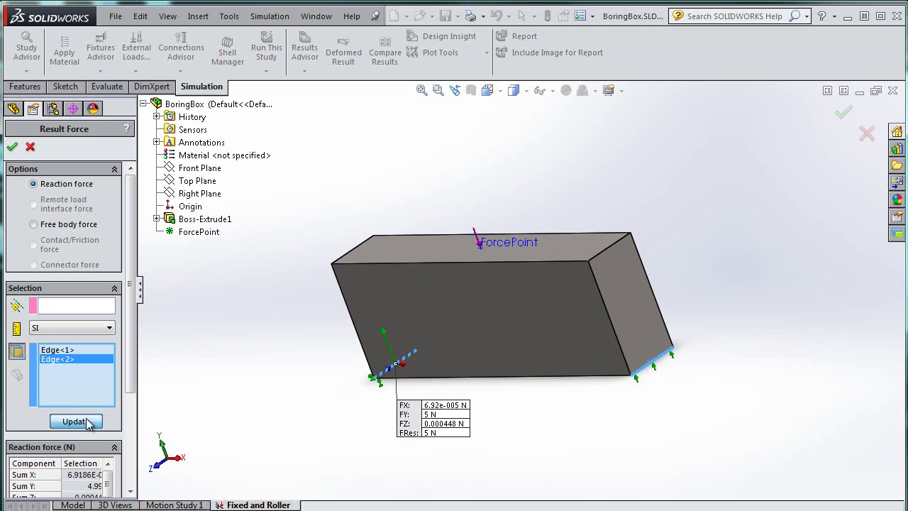
pyautogui.moveTo(555, 438); pyautogui.dragTo(737, 395, button='middle')
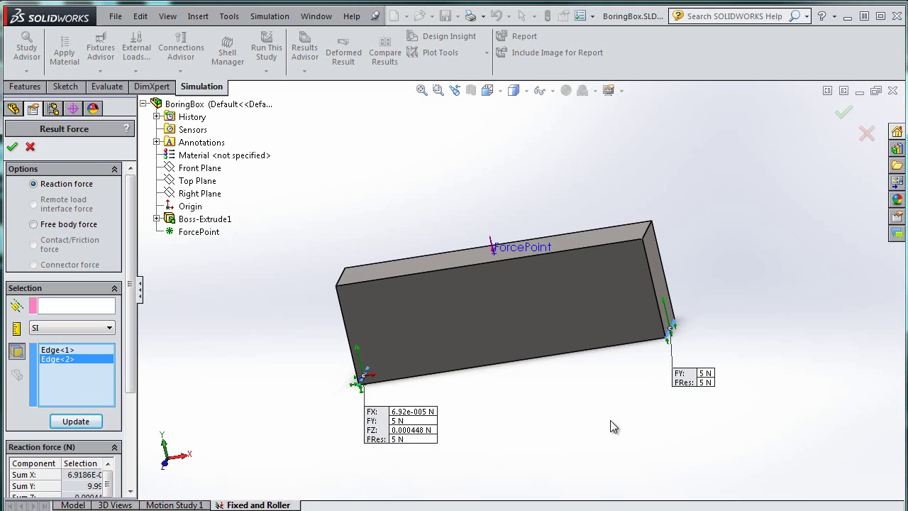
pyautogui.moveTo(558, 412); pyautogui.dragTo(252, 327, button='middle')
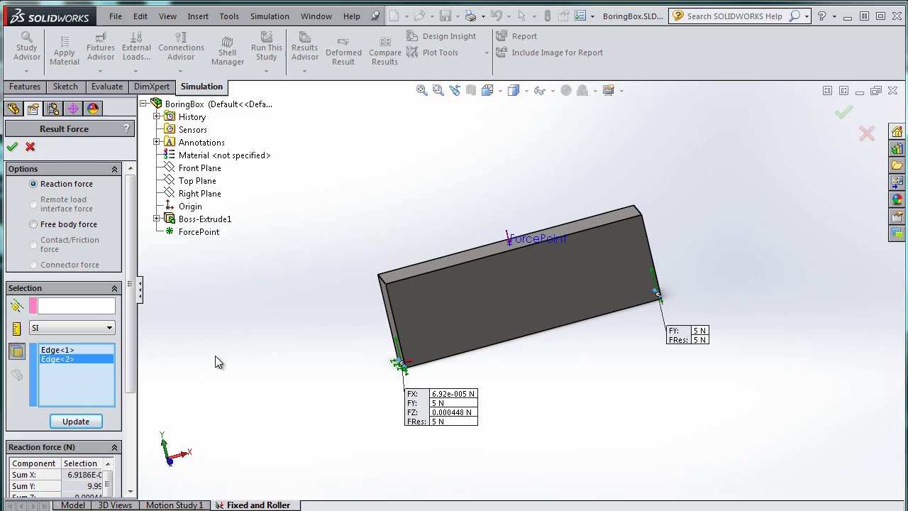